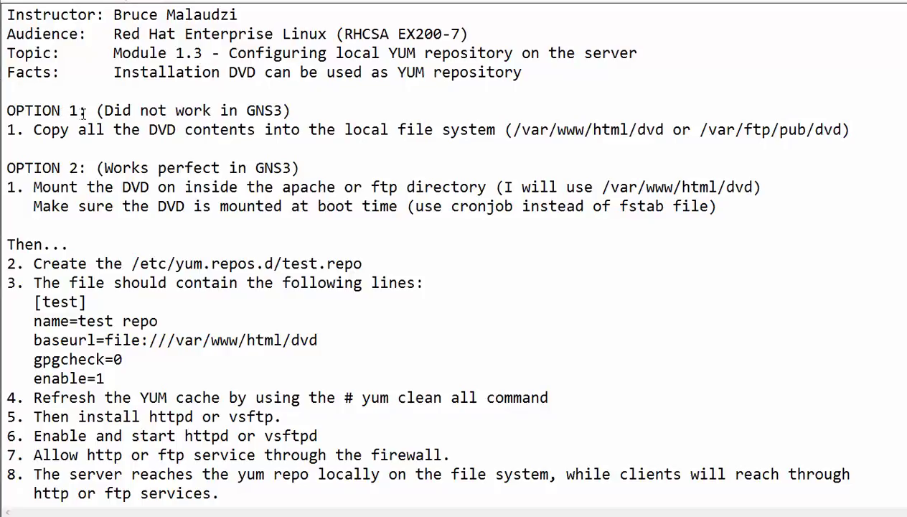
Step: Highlight the OPTION 1/OPTION 2 labels and the DVD-copy paths /var/www/html/dvd and /var/ftp/pub/dvd
{"action": "left_click_drag", "start_coordinate": [85, 112], "coordinate": [15, 114]}
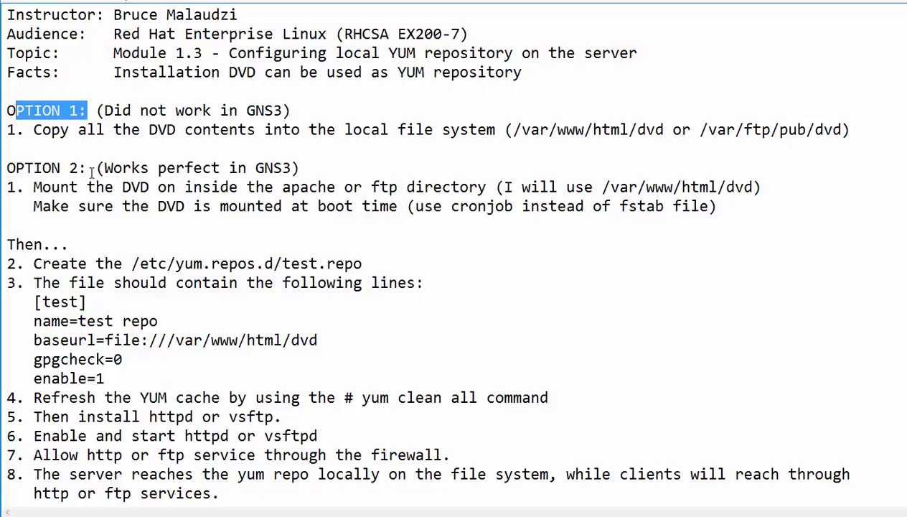
{"action": "left_click_drag", "start_coordinate": [77, 109], "coordinate": [7, 110]}
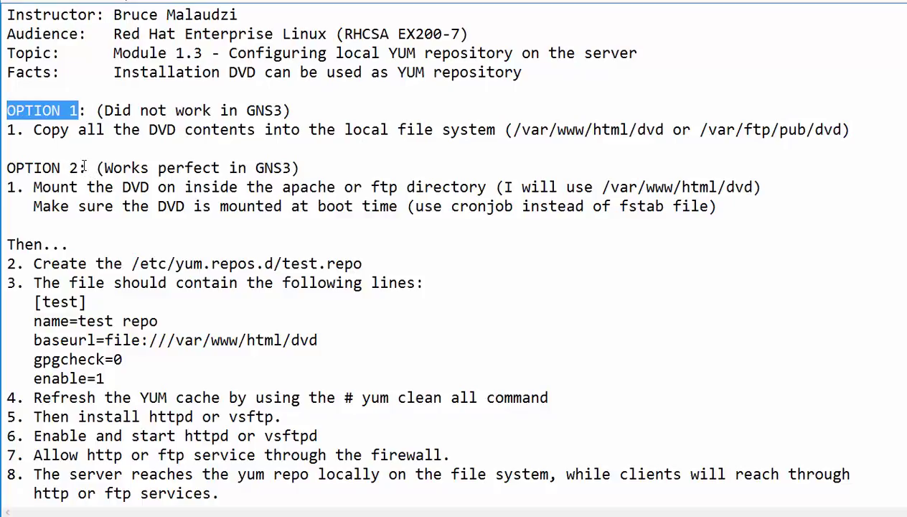
{"action": "left_click_drag", "start_coordinate": [86, 167], "coordinate": [7, 168]}
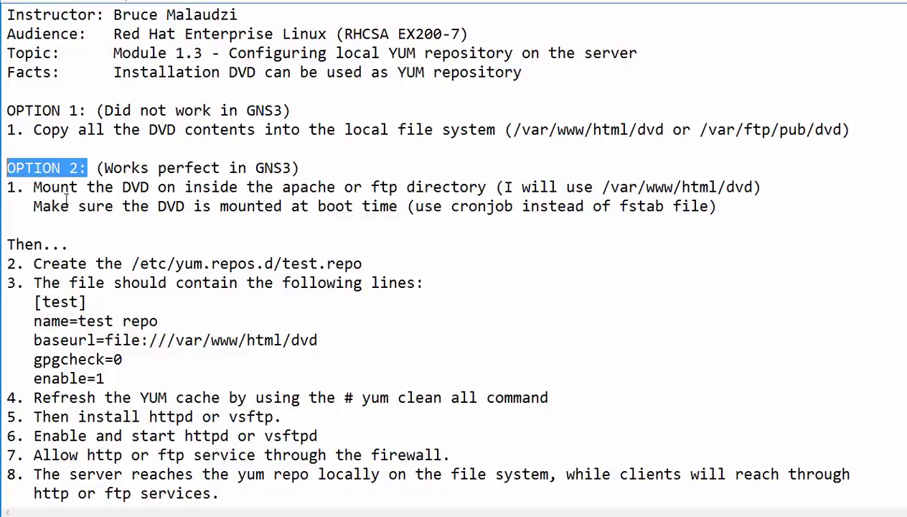
{"action": "left_click", "coordinate": [86, 112]}
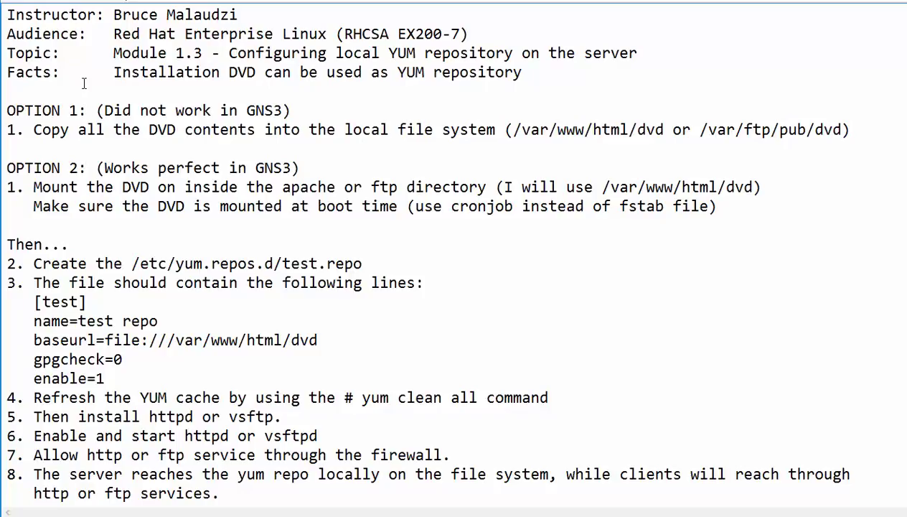
{"action": "left_click_drag", "start_coordinate": [87, 110], "coordinate": [8, 110]}
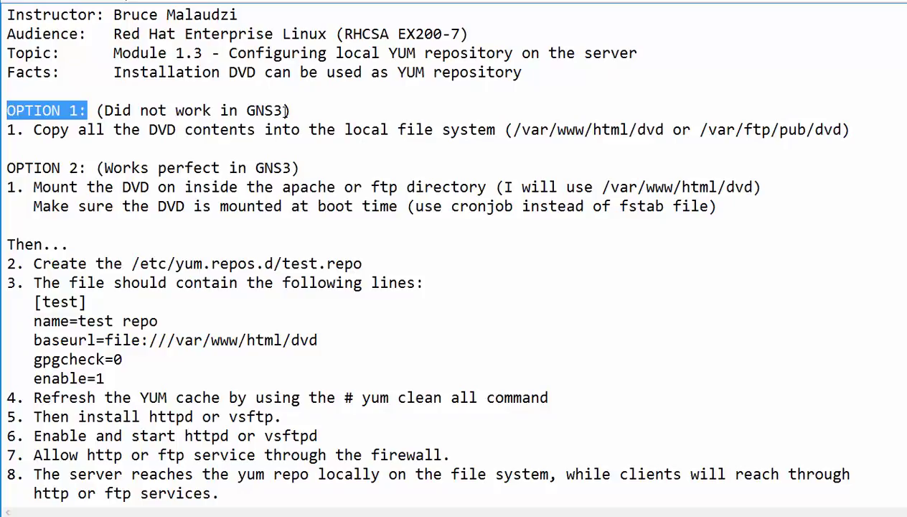
{"action": "left_click_drag", "start_coordinate": [283, 110], "coordinate": [104, 111]}
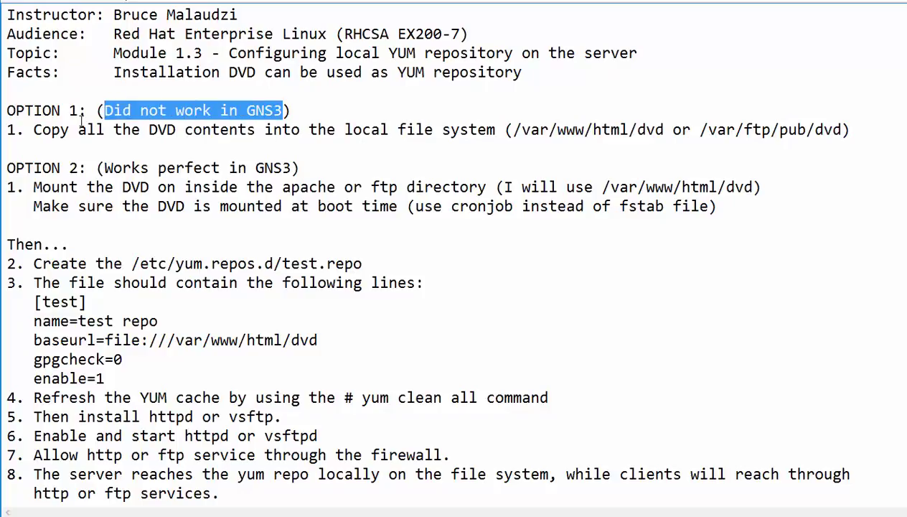
{"action": "left_click_drag", "start_coordinate": [34, 130], "coordinate": [471, 131]}
{"action": "left_click_drag", "start_coordinate": [659, 130], "coordinate": [514, 130]}
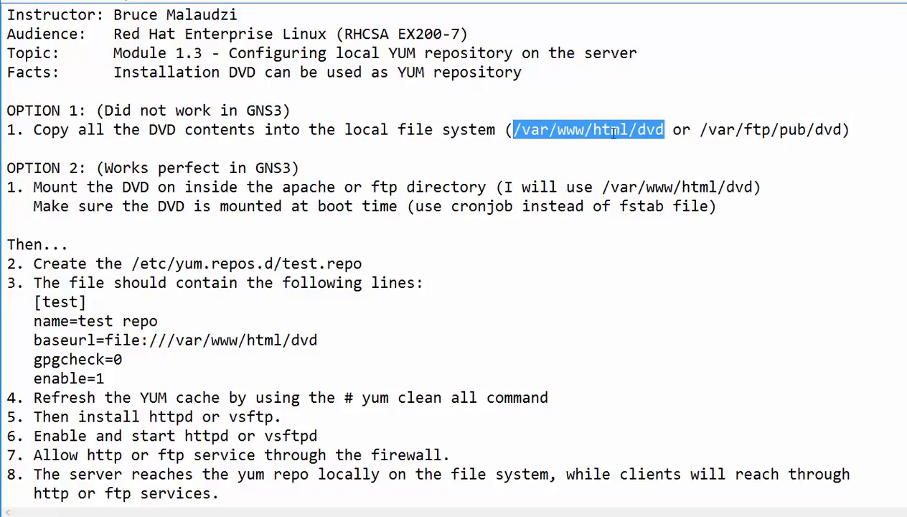
{"action": "left_click_drag", "start_coordinate": [699, 130], "coordinate": [841, 130]}
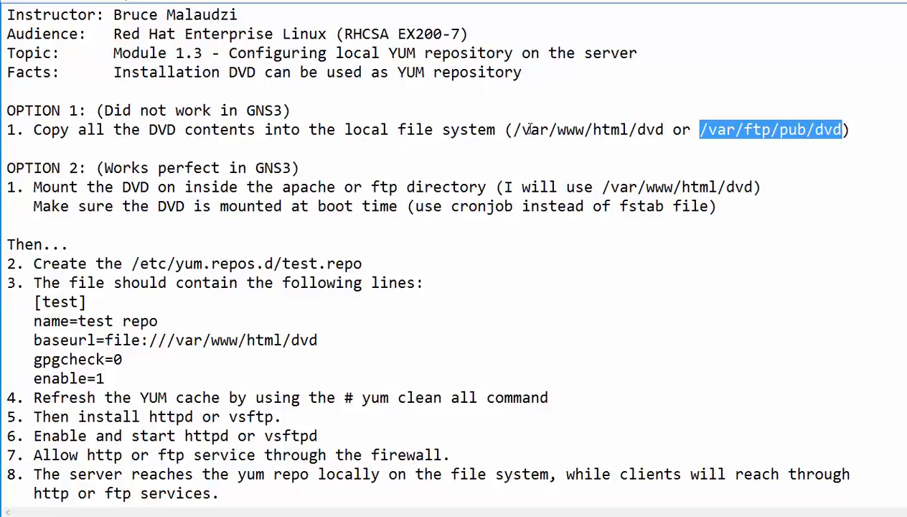
{"action": "left_click_drag", "start_coordinate": [519, 130], "coordinate": [672, 130]}
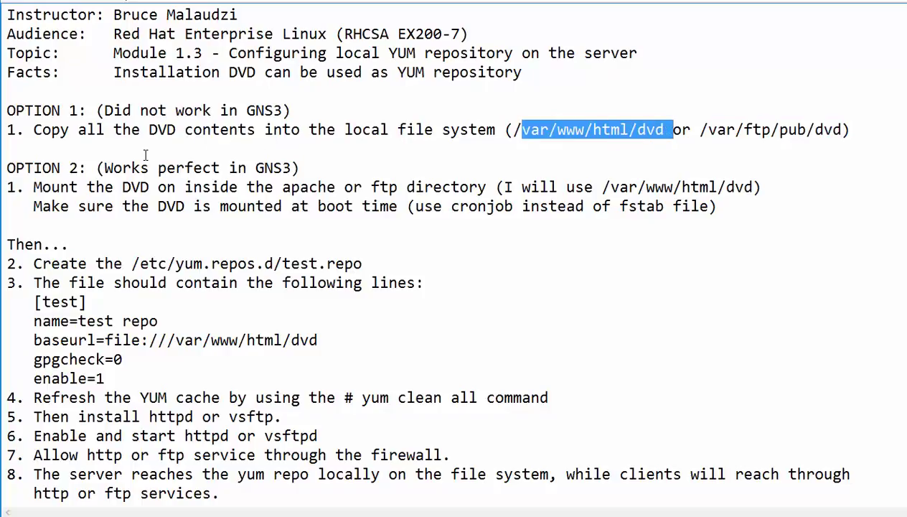
{"action": "left_click_drag", "start_coordinate": [33, 130], "coordinate": [241, 130]}
{"action": "left_click_drag", "start_coordinate": [536, 130], "coordinate": [592, 130]}
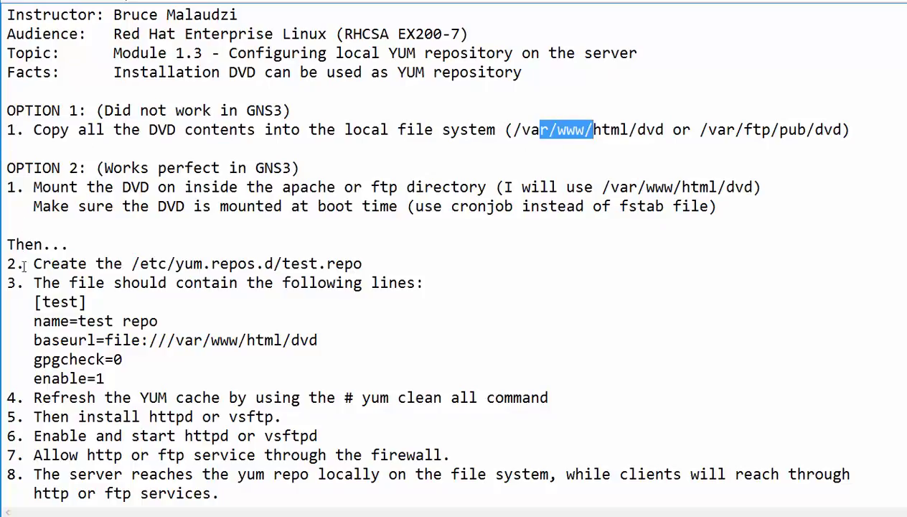
Step: Highlight the test.repo step, Option 1's 'Did not work in GNS3' note, and Option 2's /var/www/html/dvd mount
{"action": "left_click_drag", "start_coordinate": [9, 264], "coordinate": [359, 263]}
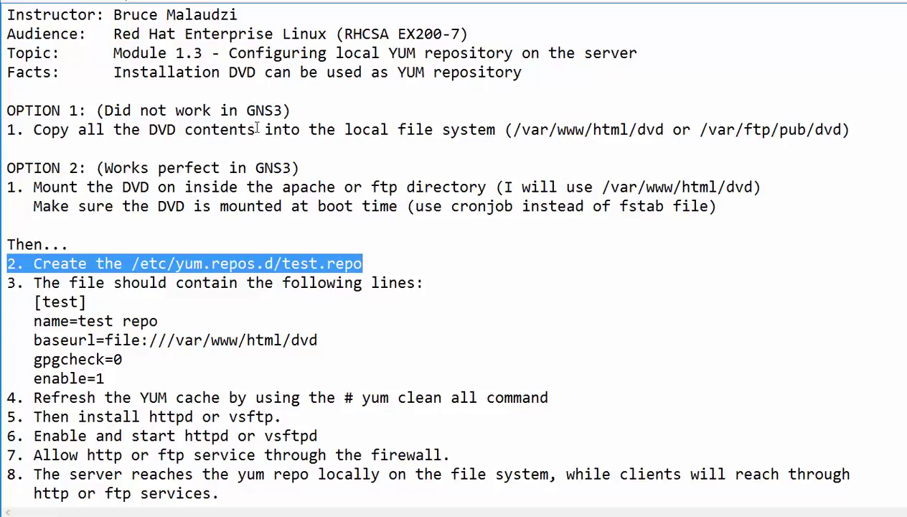
{"action": "left_click_drag", "start_coordinate": [289, 112], "coordinate": [110, 116]}
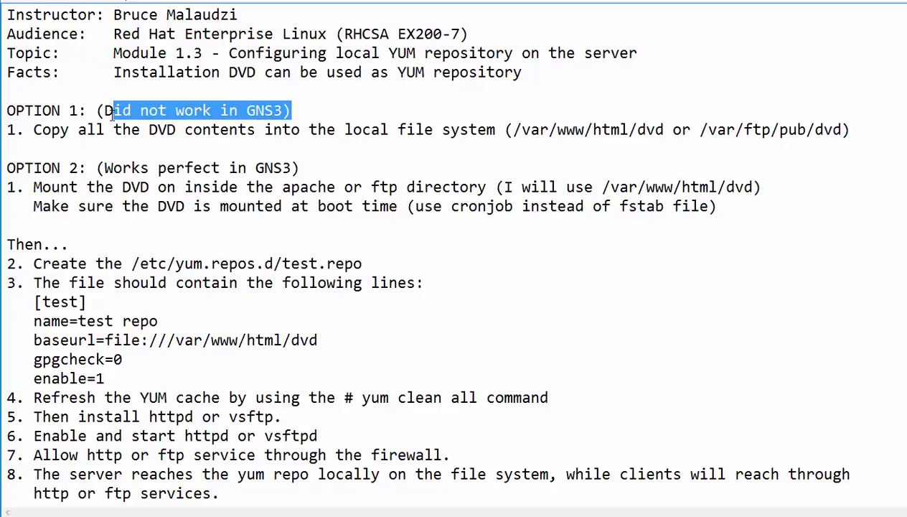
{"action": "left_click", "coordinate": [101, 113], "text": "shift"}
{"action": "left_click_drag", "start_coordinate": [99, 113], "coordinate": [289, 113]}
{"action": "left_click_drag", "start_coordinate": [26, 264], "coordinate": [352, 267]}
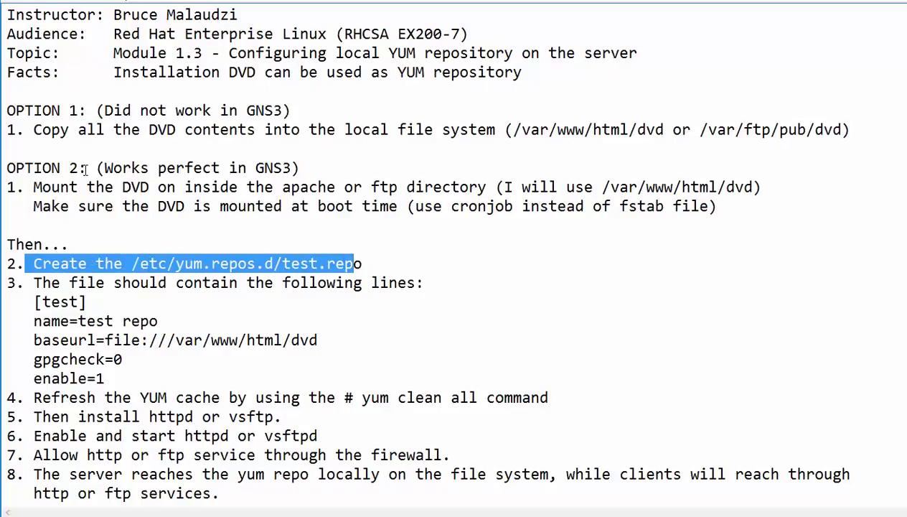
{"action": "left_click_drag", "start_coordinate": [81, 168], "coordinate": [7, 168]}
{"action": "left_click_drag", "start_coordinate": [114, 168], "coordinate": [302, 175]}
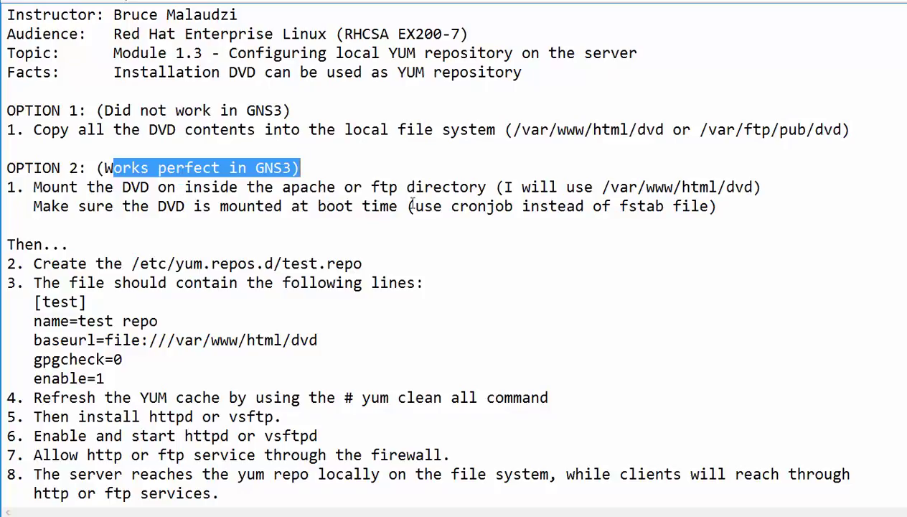
{"action": "left_click", "coordinate": [761, 188]}
{"action": "left_click_drag", "start_coordinate": [761, 187], "coordinate": [599, 188]}
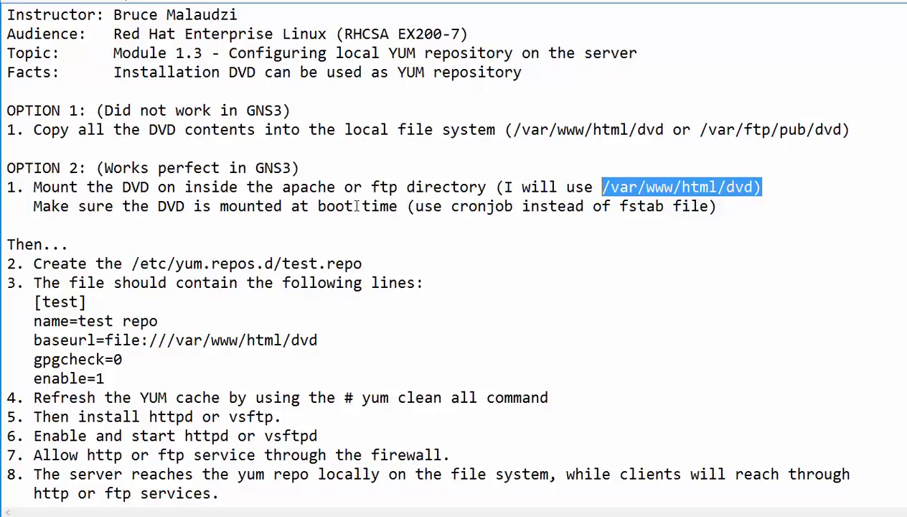
Step: Highlight the cronjob and fstab mentions and step 2, creating test.repo under /etc/yum.repos.d
{"action": "left_click_drag", "start_coordinate": [452, 206], "coordinate": [513, 206]}
{"action": "left_click_drag", "start_coordinate": [675, 206], "coordinate": [605, 207]}
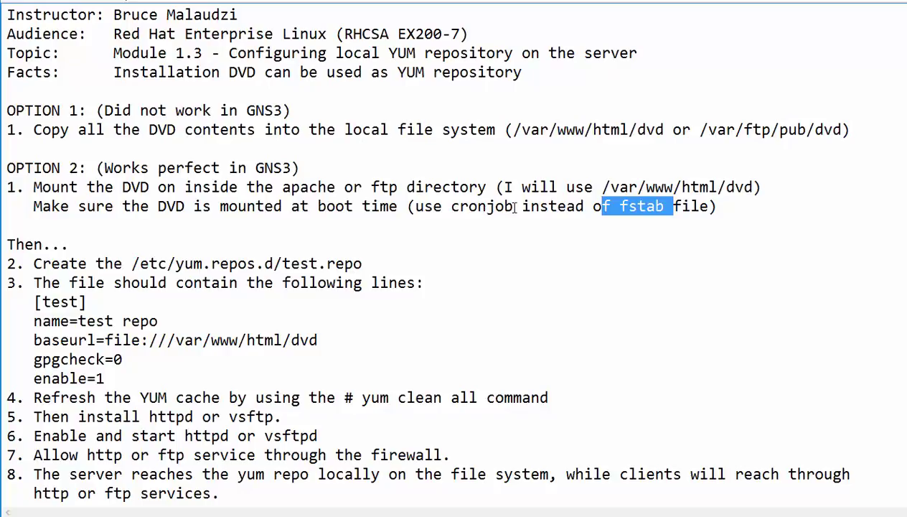
{"action": "left_click_drag", "start_coordinate": [513, 206], "coordinate": [450, 206]}
{"action": "left_click_drag", "start_coordinate": [670, 207], "coordinate": [618, 206]}
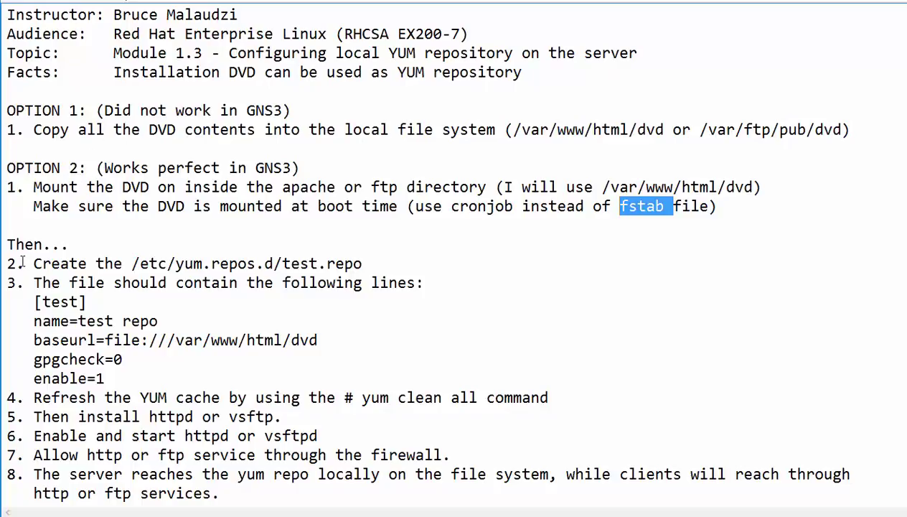
{"action": "left_click_drag", "start_coordinate": [25, 263], "coordinate": [51, 264]}
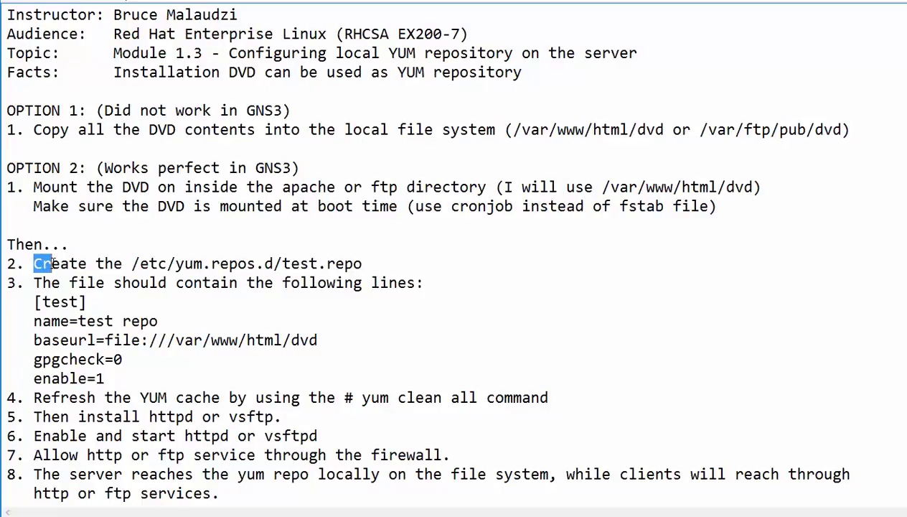
{"action": "left_click_drag", "start_coordinate": [63, 264], "coordinate": [267, 266]}
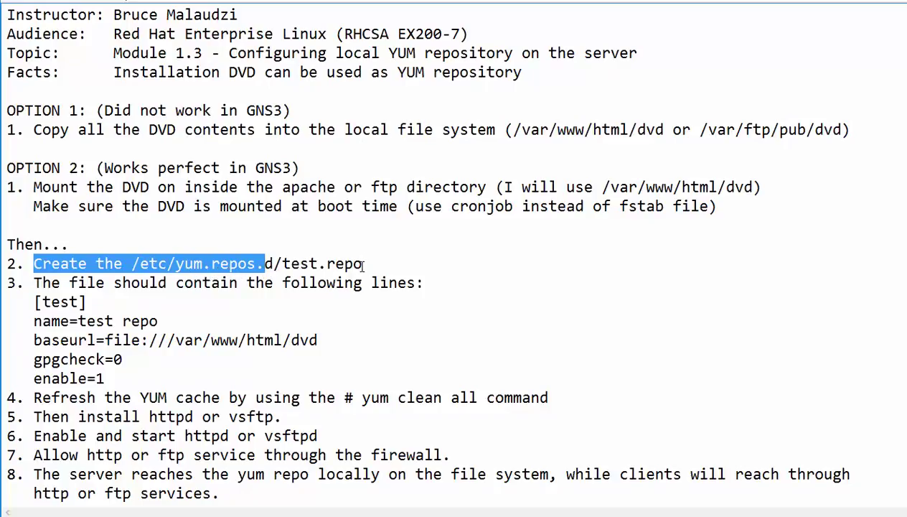
{"action": "left_click_drag", "start_coordinate": [364, 264], "coordinate": [283, 265]}
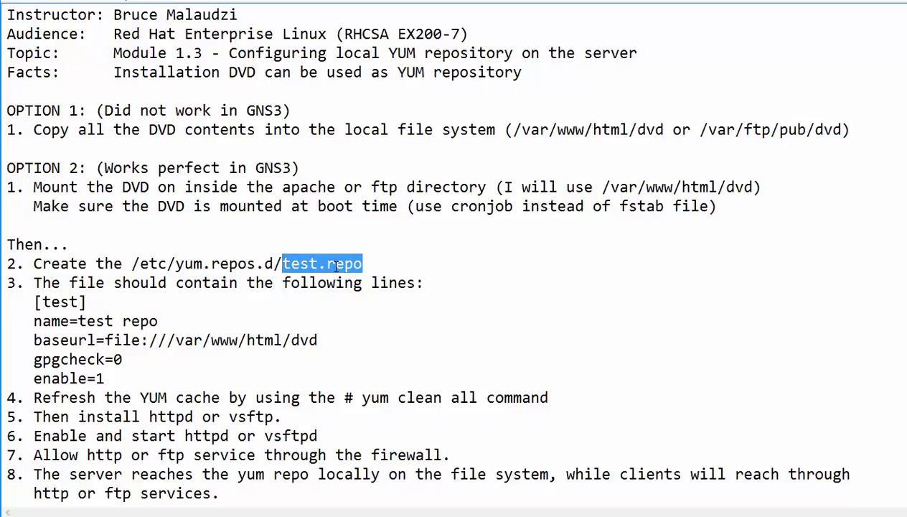
{"action": "left_click_drag", "start_coordinate": [363, 265], "coordinate": [318, 265]}
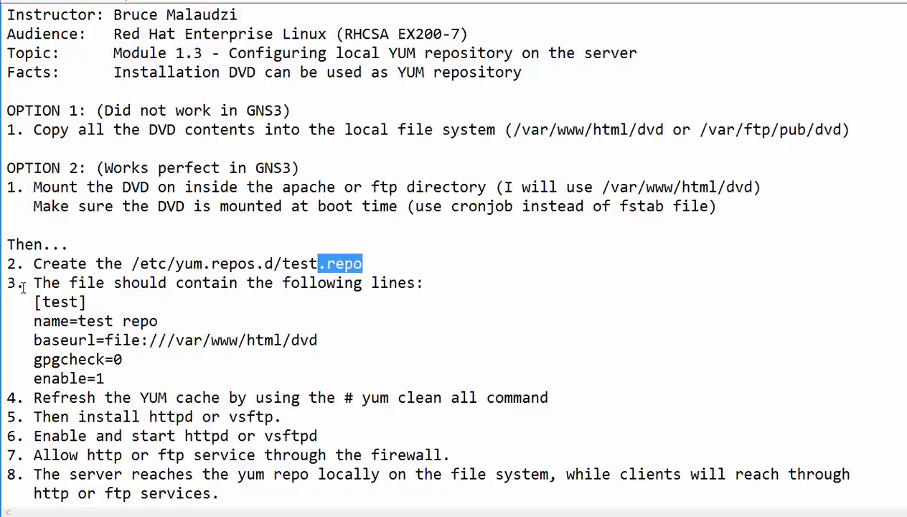
Step: Highlight step 3's repo file lines: the [test] header, name=test repo, and baseurl
{"action": "left_click_drag", "start_coordinate": [33, 282], "coordinate": [122, 282]}
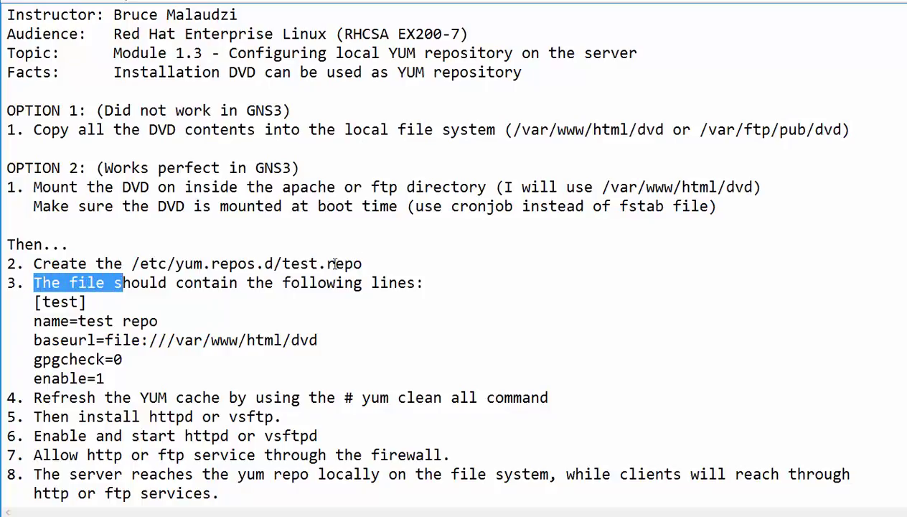
{"action": "left_click_drag", "start_coordinate": [363, 264], "coordinate": [300, 263]}
{"action": "left_click_drag", "start_coordinate": [34, 282], "coordinate": [115, 376]}
{"action": "left_click", "coordinate": [34, 301]}
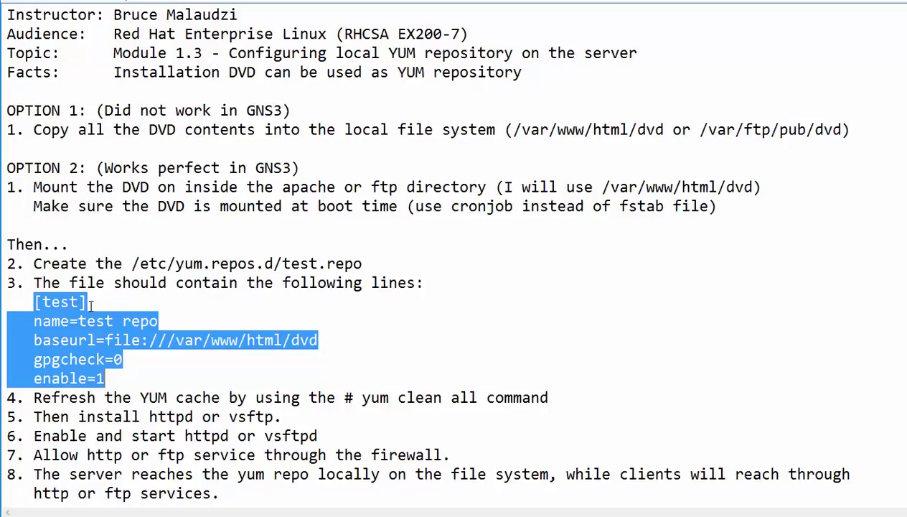
{"action": "left_click_drag", "start_coordinate": [87, 301], "coordinate": [34, 302]}
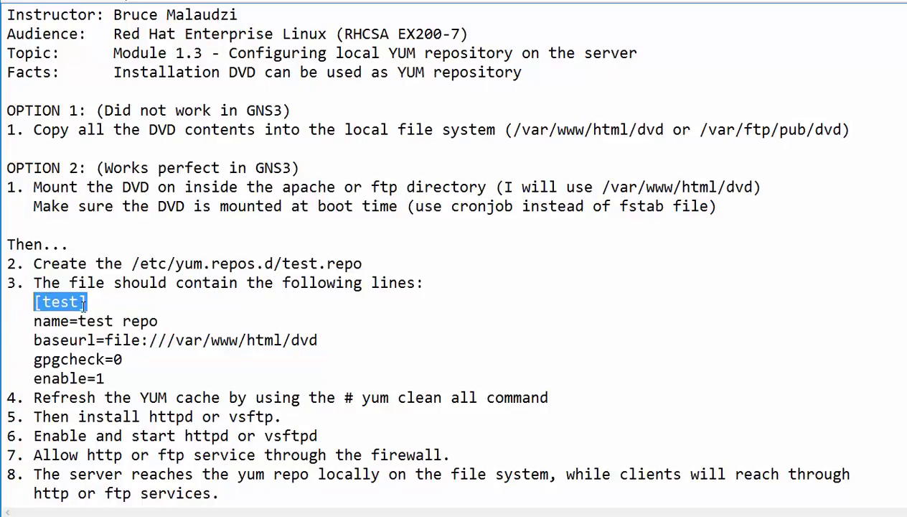
{"action": "left_click_drag", "start_coordinate": [159, 321], "coordinate": [78, 321]}
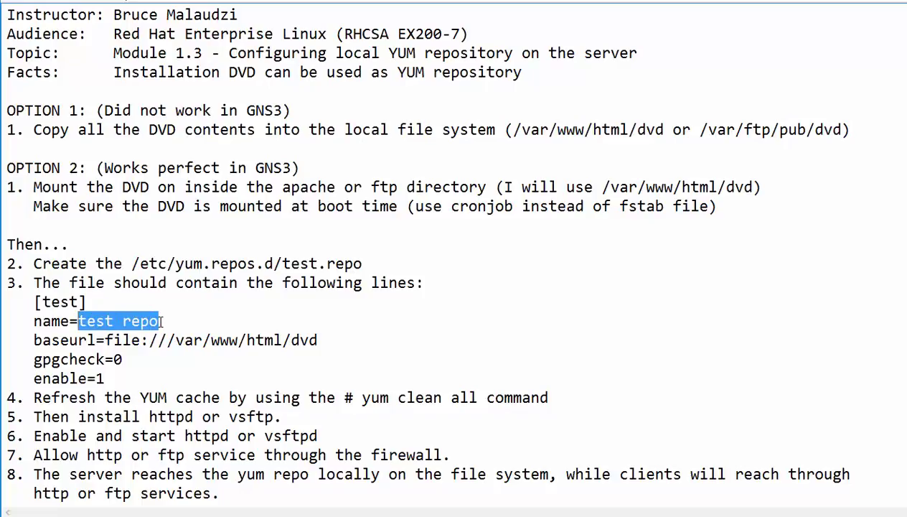
{"action": "left_click_drag", "start_coordinate": [33, 339], "coordinate": [313, 343]}
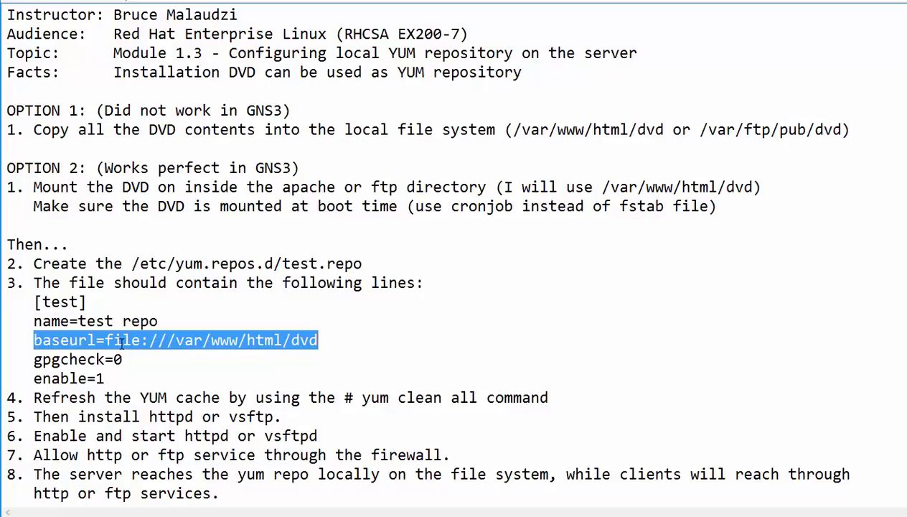
{"action": "left_click", "coordinate": [120, 340]}
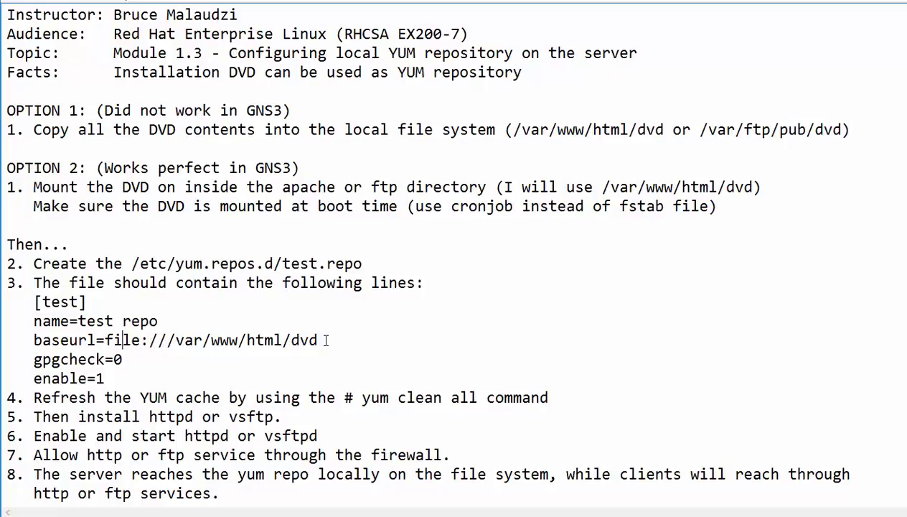
Step: Highlight baseurl=file:///var/www/html/dvd, gpgcheck=0 and enable=1 in the repo file
{"action": "left_click_drag", "start_coordinate": [326, 340], "coordinate": [150, 340]}
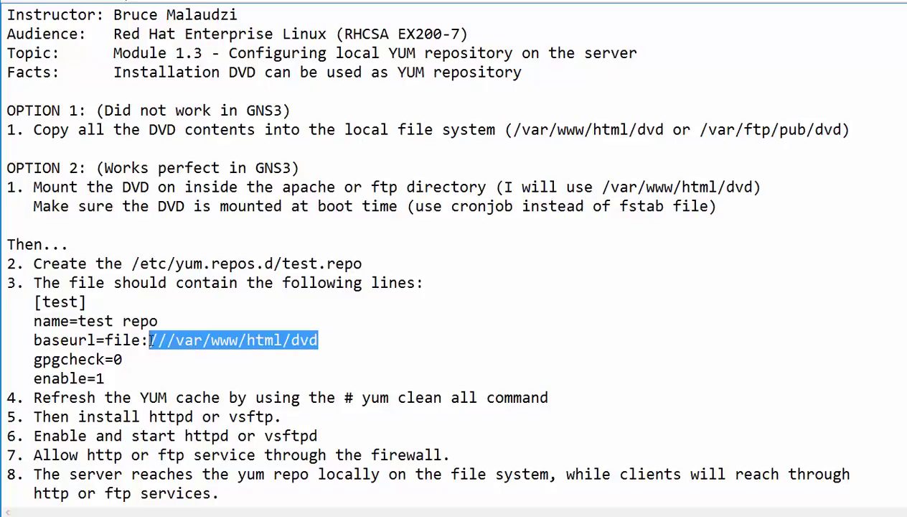
{"action": "left_click", "coordinate": [105, 340]}
{"action": "left_click_drag", "start_coordinate": [141, 340], "coordinate": [113, 340]}
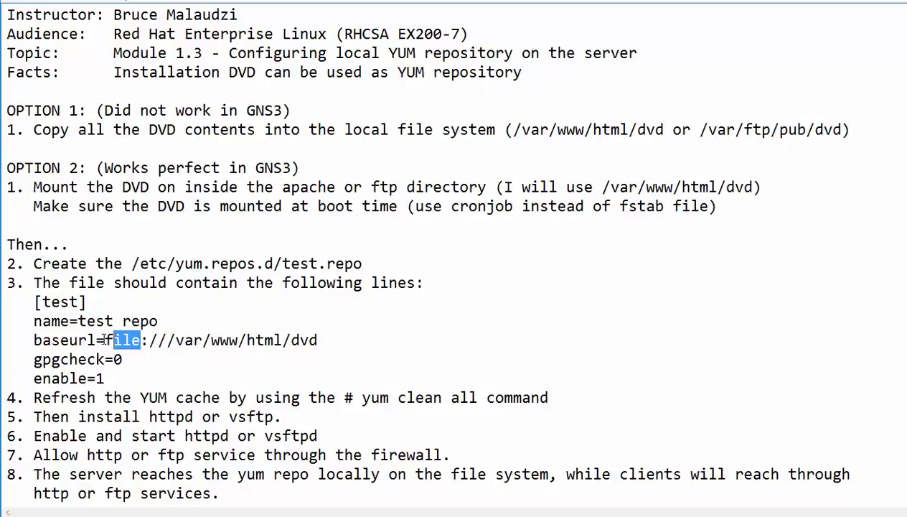
{"action": "left_click_drag", "start_coordinate": [33, 341], "coordinate": [149, 340]}
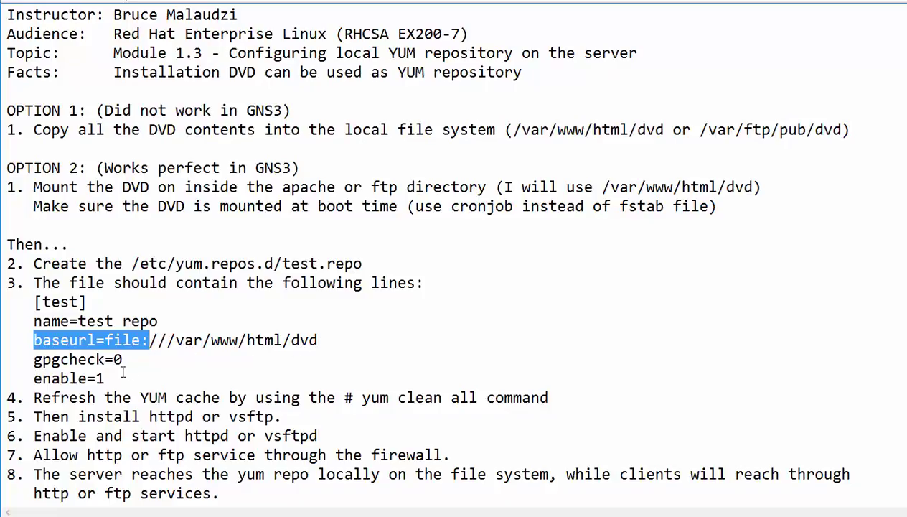
{"action": "left_click_drag", "start_coordinate": [124, 359], "coordinate": [33, 359]}
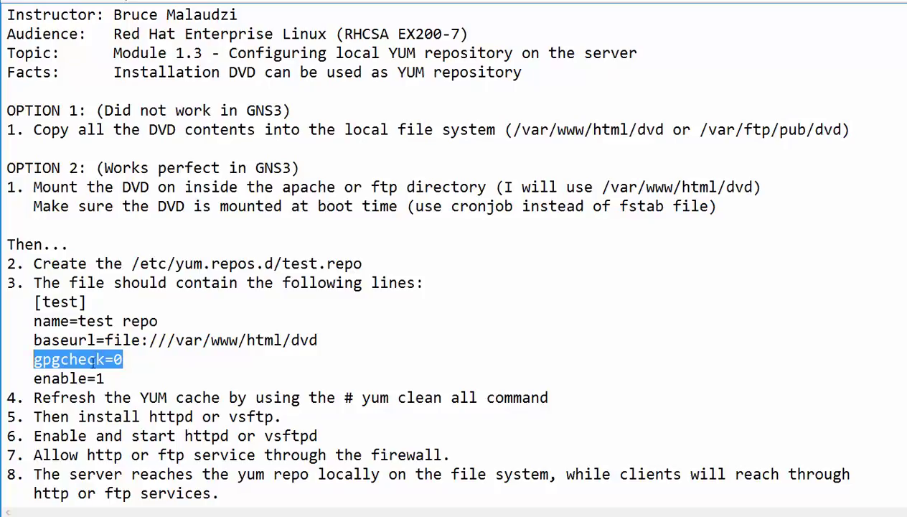
{"action": "left_click_drag", "start_coordinate": [125, 359], "coordinate": [34, 360]}
{"action": "left_click_drag", "start_coordinate": [124, 375], "coordinate": [35, 377]}
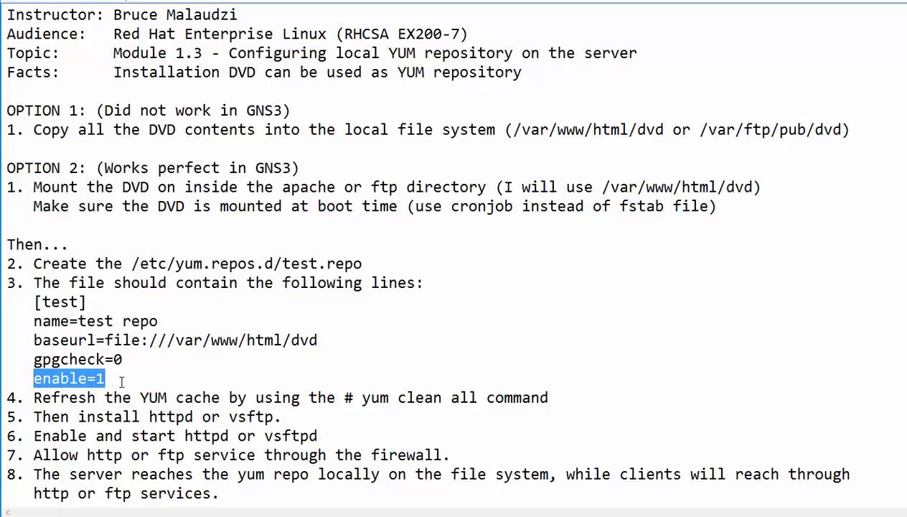
{"action": "left_click_drag", "start_coordinate": [121, 381], "coordinate": [9, 397]}
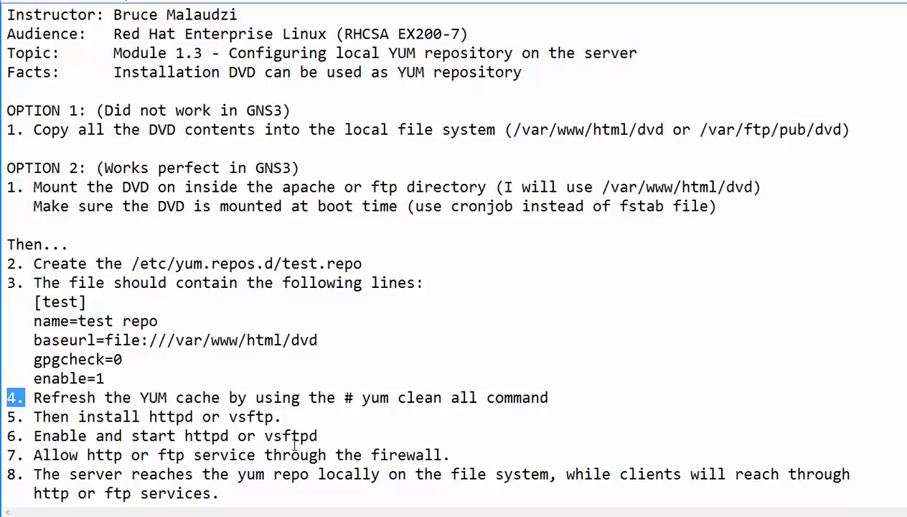
Step: Highlight the firewall http step, then the 'cronjob vs /etc/fstab' title
{"action": "left_click_drag", "start_coordinate": [30, 455], "coordinate": [444, 466]}
{"action": "left_click", "coordinate": [48, 466]}
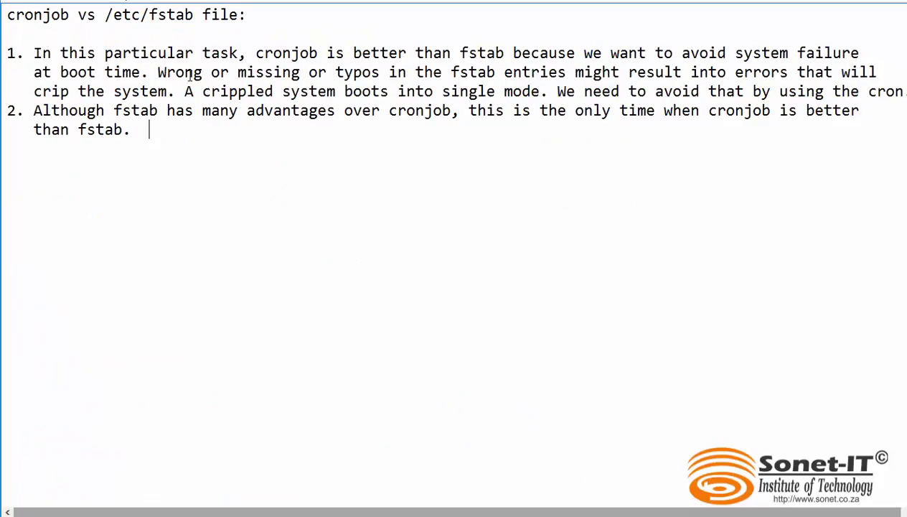
{"action": "left_click_drag", "start_coordinate": [244, 16], "coordinate": [6, 16]}
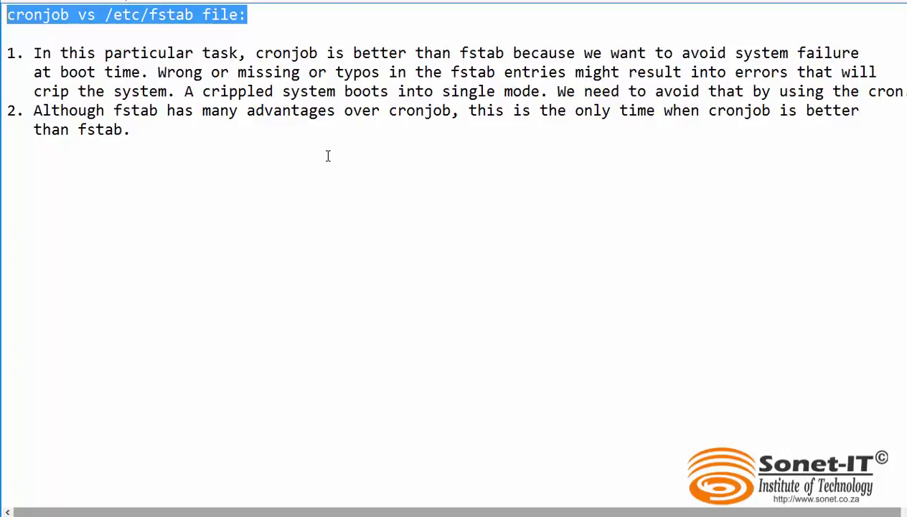
Step: Review the Server template's RHEL-7.0 Server (working).iso CD/DVD image and Advanced settings, then close with OK
{"action": "left_click", "coordinate": [834, 2]}
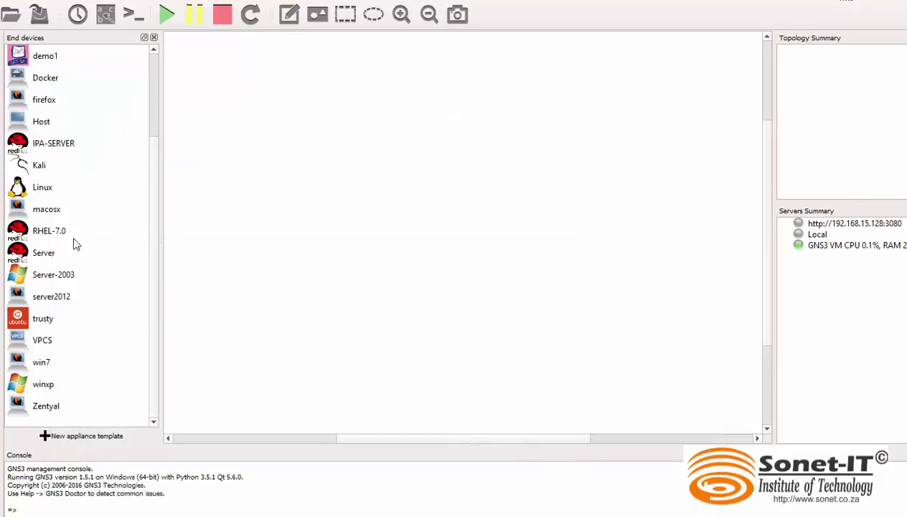
{"action": "left_click", "coordinate": [43, 258]}
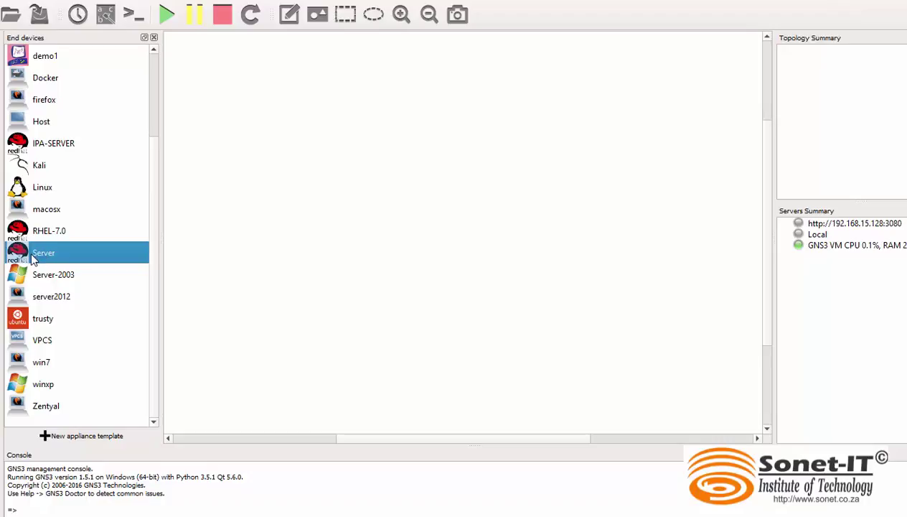
{"action": "right_click", "coordinate": [43, 257]}
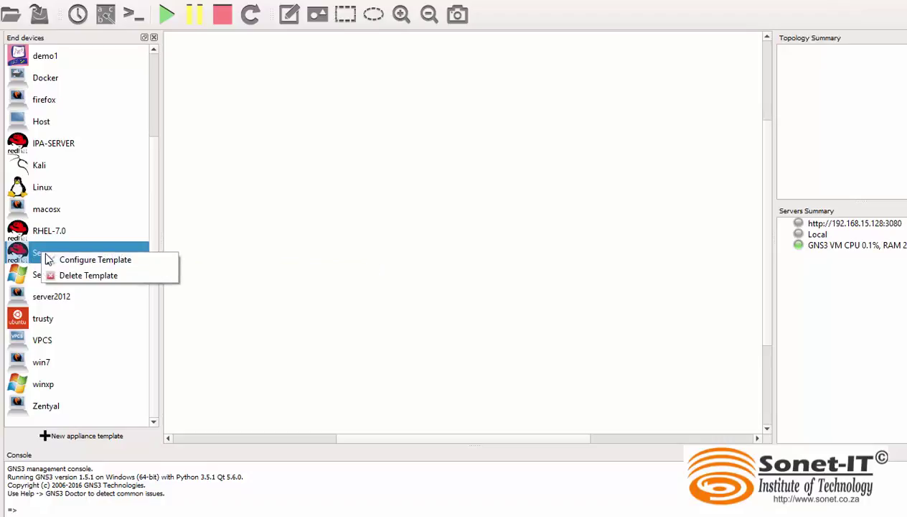
{"action": "left_click", "coordinate": [87, 262]}
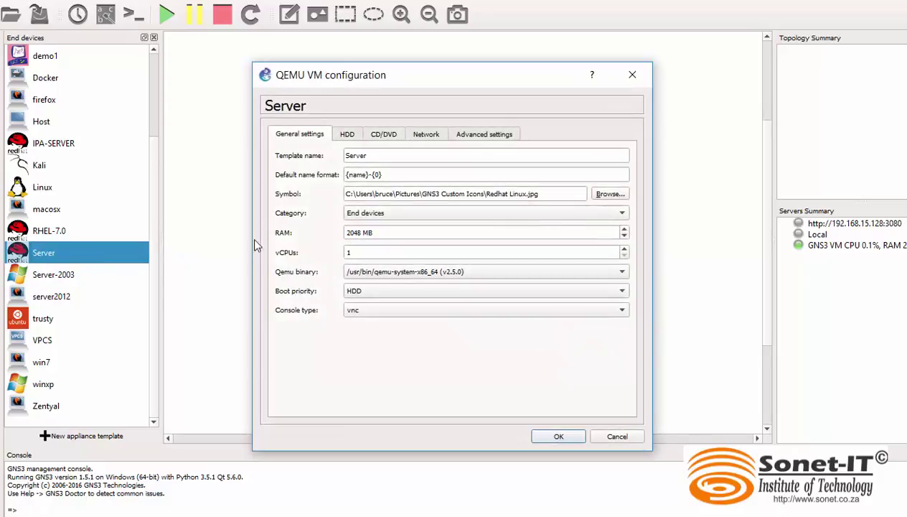
{"action": "left_click", "coordinate": [384, 134]}
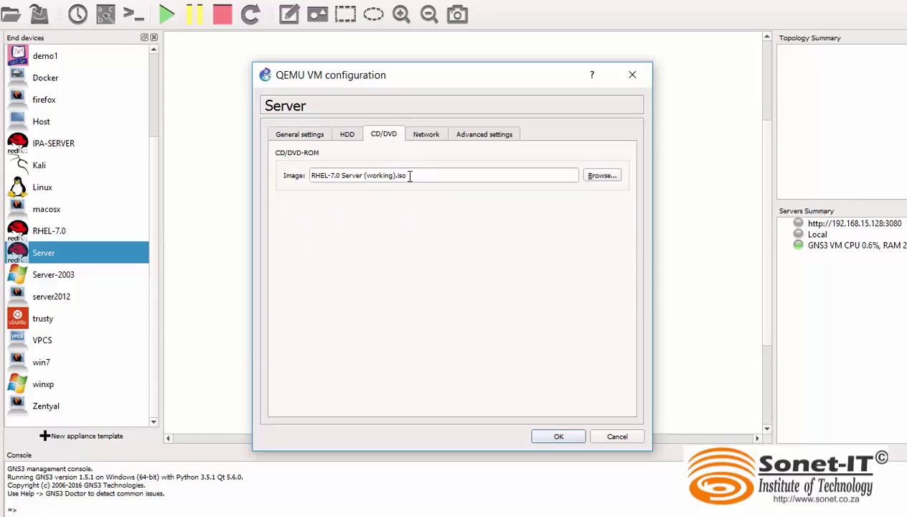
{"action": "left_click_drag", "start_coordinate": [409, 176], "coordinate": [308, 178]}
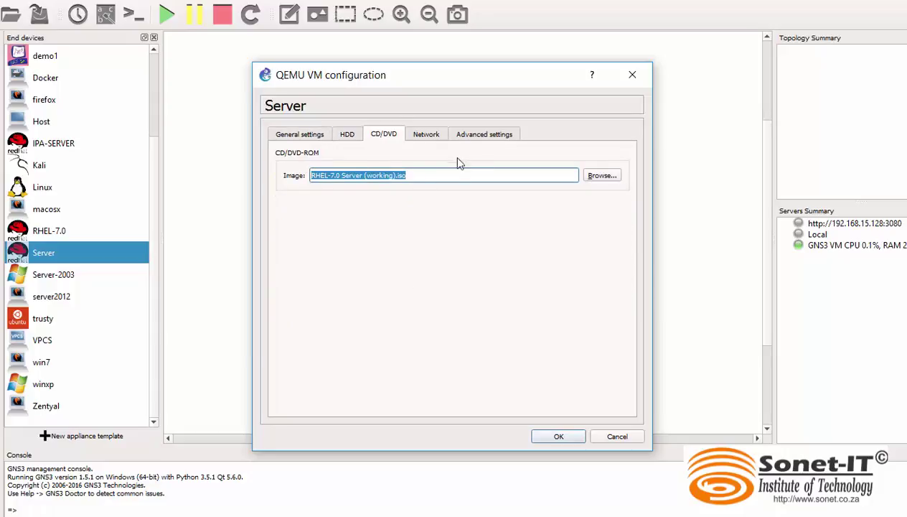
{"action": "left_click", "coordinate": [486, 135]}
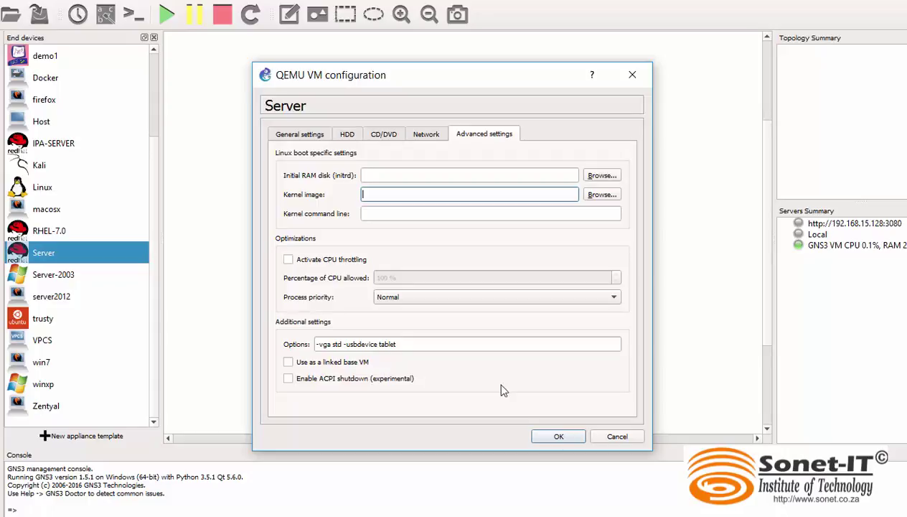
{"action": "left_click", "coordinate": [554, 439]}
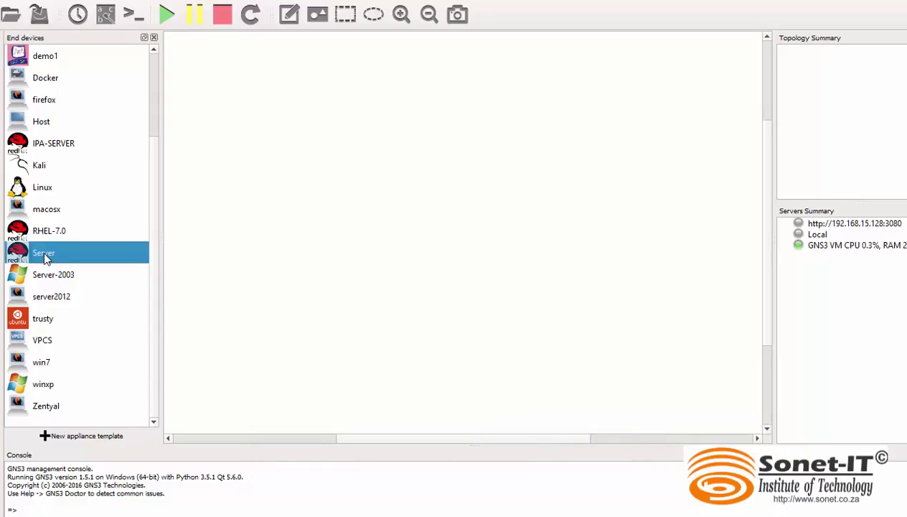
Step: Place a Server node on the canvas, start it, and open its console
{"action": "left_click_drag", "start_coordinate": [42, 255], "coordinate": [359, 254]}
{"action": "right_click", "coordinate": [359, 254]}
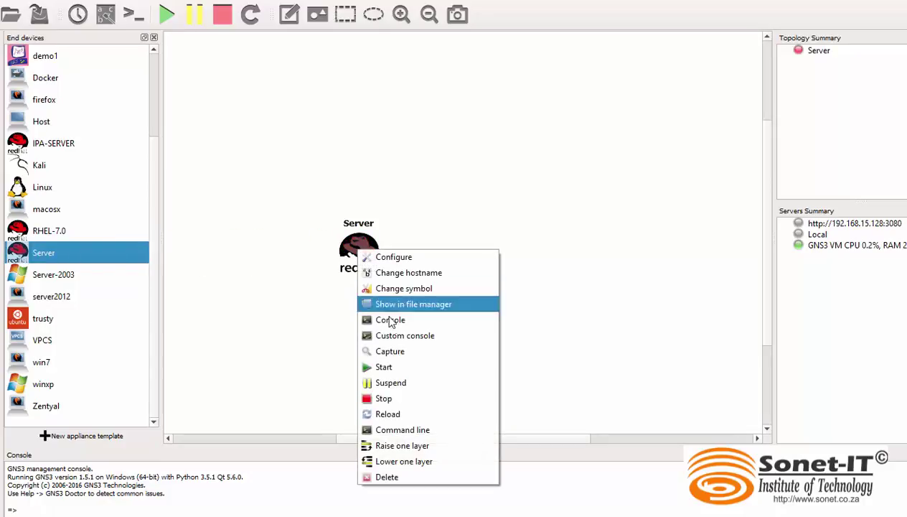
{"action": "left_click", "coordinate": [389, 367]}
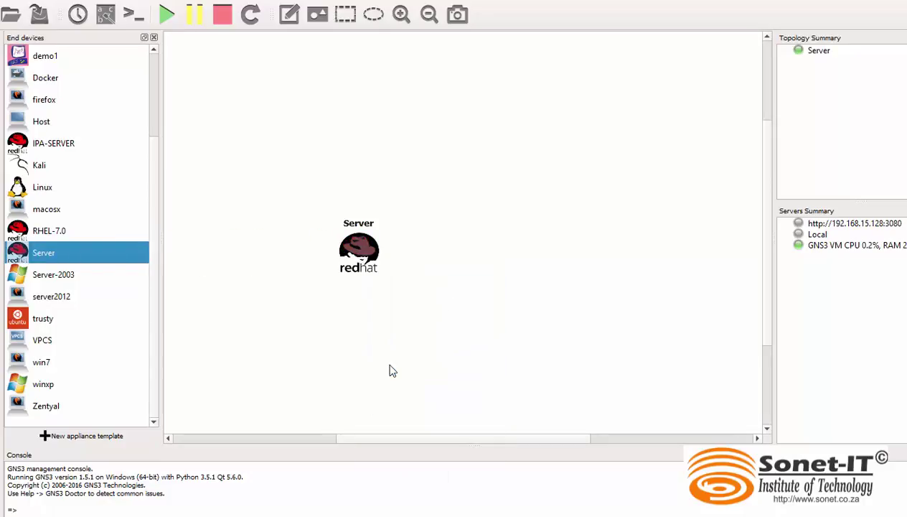
{"action": "double_click", "coordinate": [360, 253]}
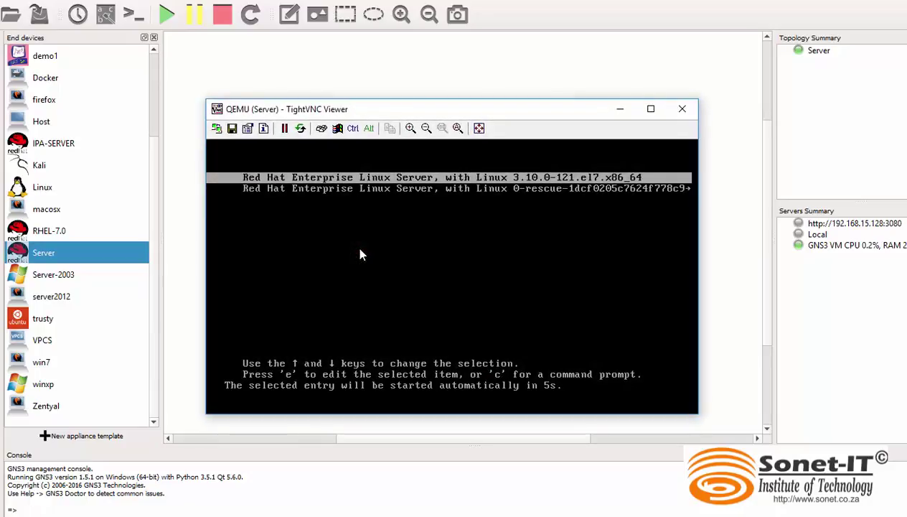
Step: Boot the default RHEL kernel, sign in with the user's password, and open the RHEL-7.0 Server DVD
{"action": "key", "text": "Return"}
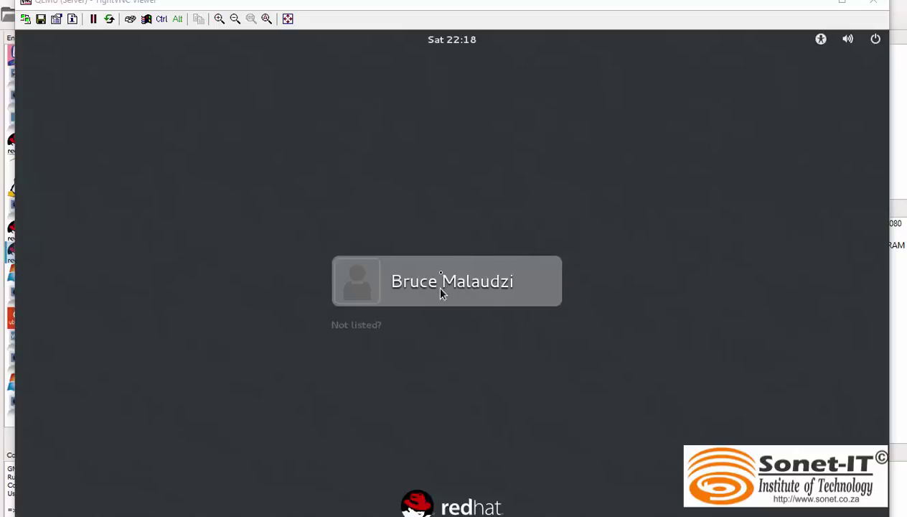
{"action": "left_click", "coordinate": [441, 290]}
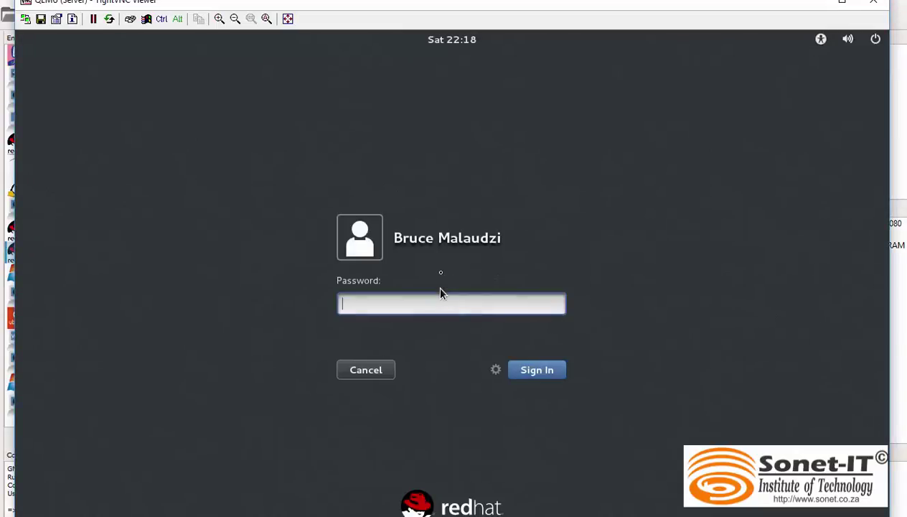
{"action": "type", "text": "redhat"}
{"action": "key", "text": "Return"}
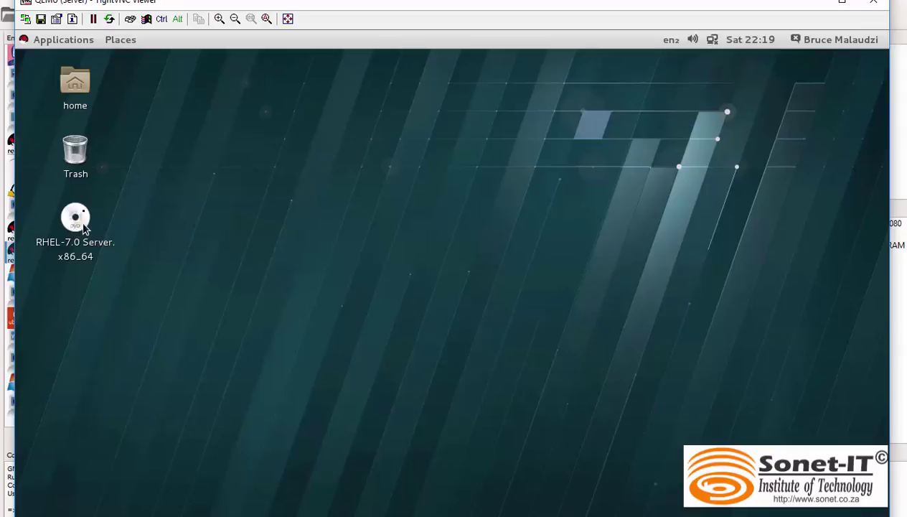
{"action": "double_click", "coordinate": [77, 228]}
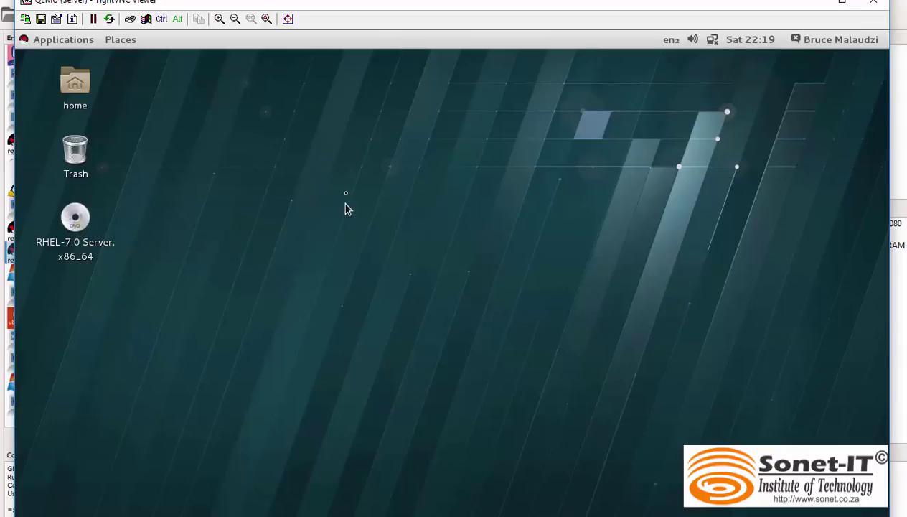
Step: Open a terminal from the desktop with zoomed-in text and move it left
{"action": "right_click", "coordinate": [345, 209]}
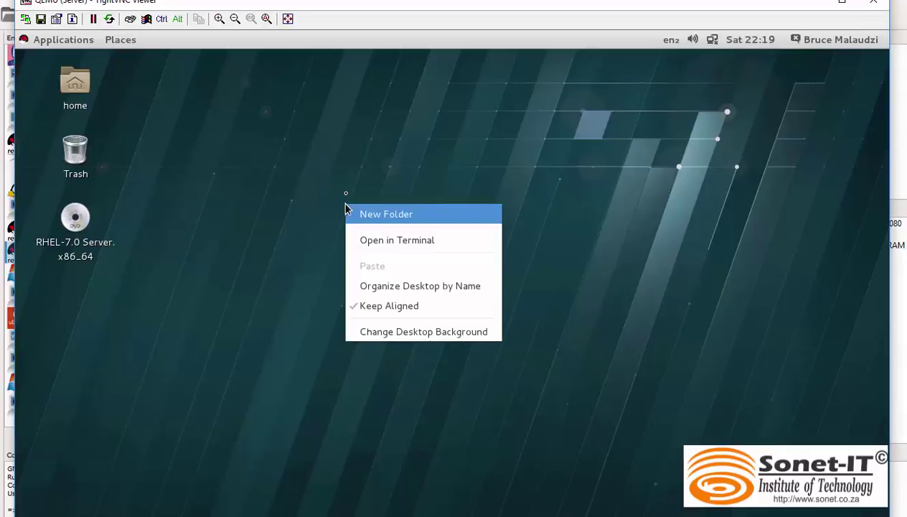
{"action": "left_click", "coordinate": [406, 244]}
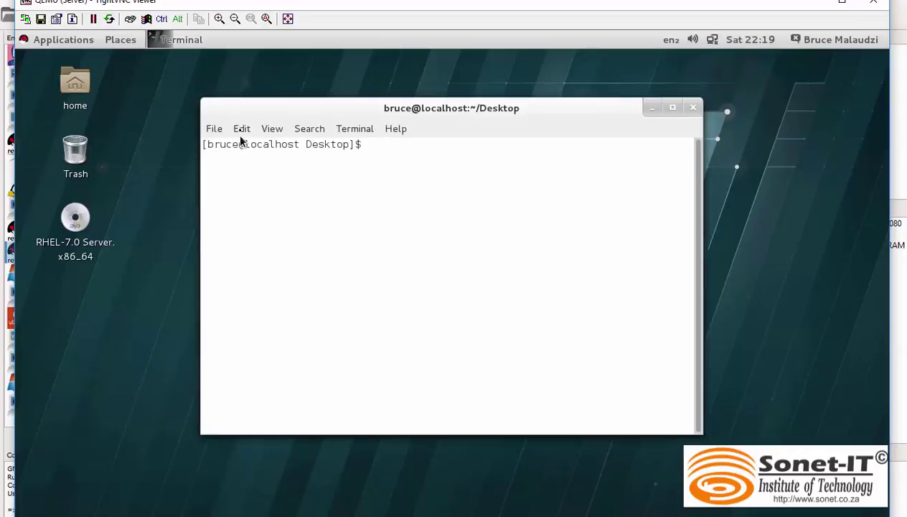
{"action": "left_click", "coordinate": [272, 130]}
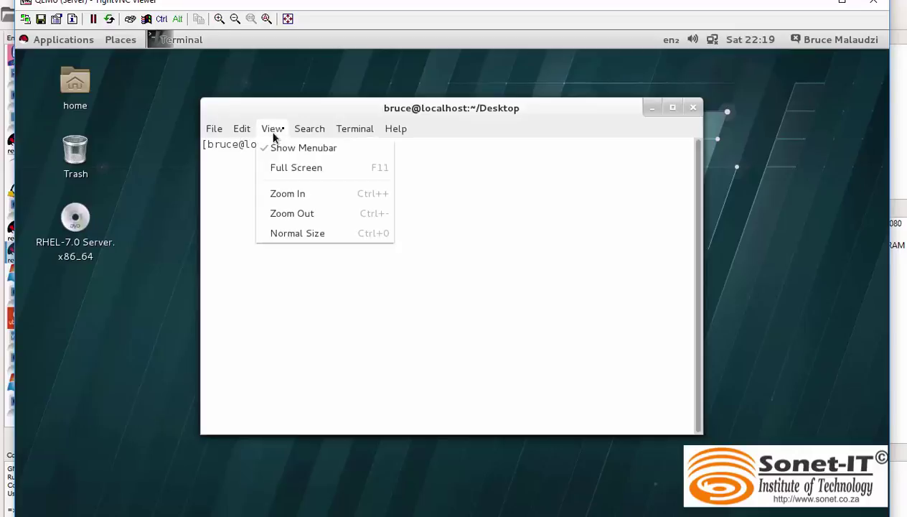
{"action": "left_click", "coordinate": [311, 193]}
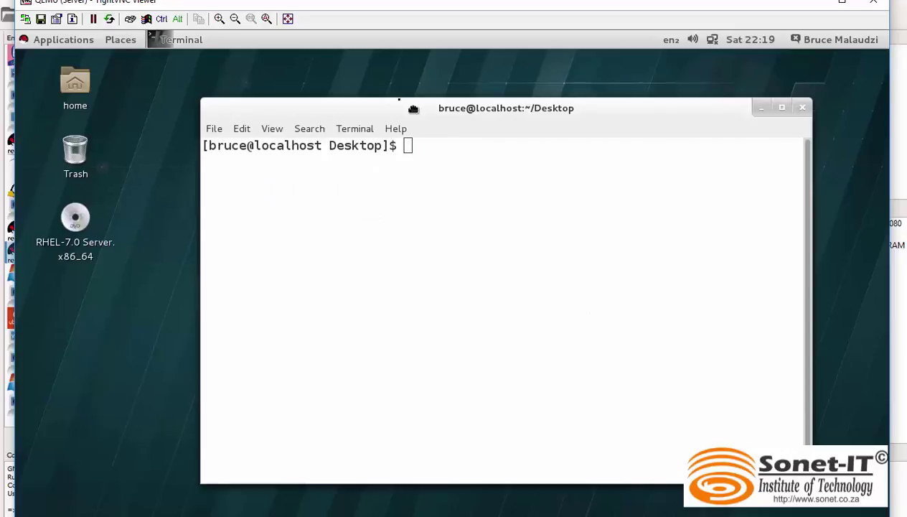
{"action": "left_click_drag", "start_coordinate": [401, 104], "coordinate": [325, 98]}
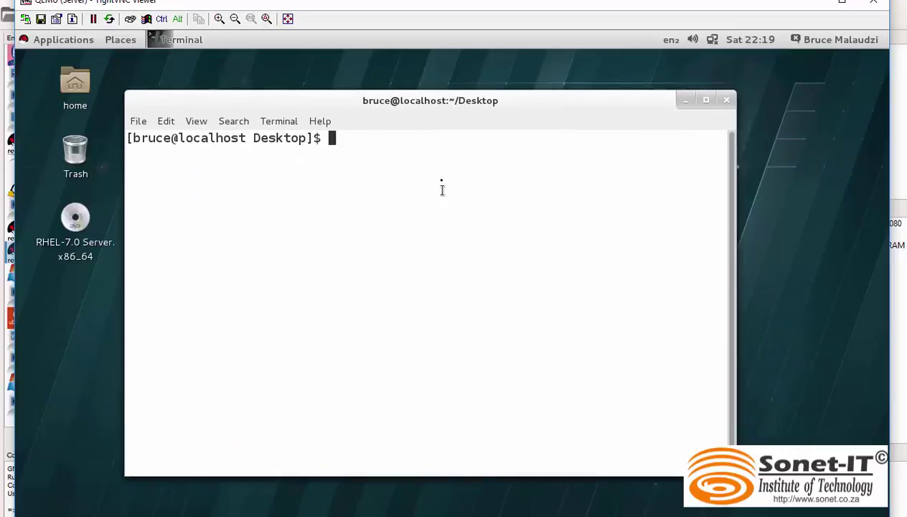
Step: Switch to root with su - and the root password
{"action": "type", "text": "su -"}
{"action": "key", "text": "Return"}
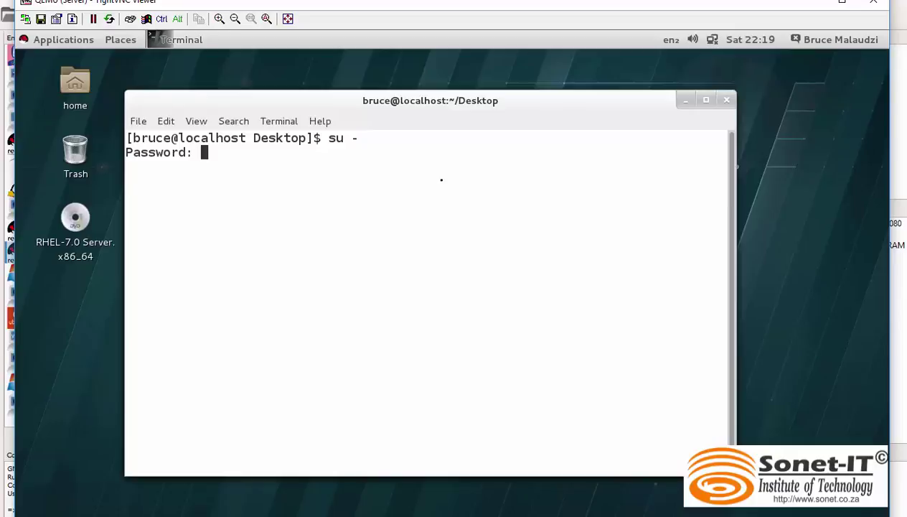
{"action": "key", "text": "Return"}
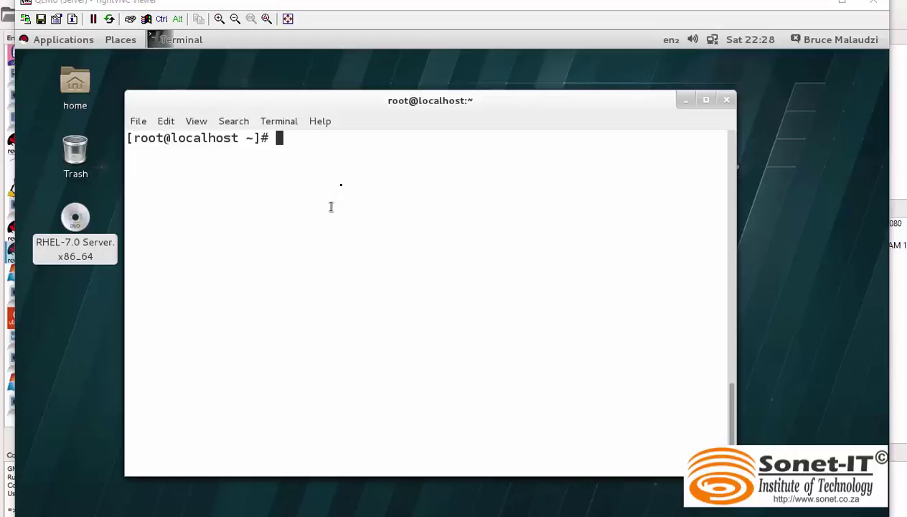
Step: Create the directory /var/www/html/dvd with mkdir
{"action": "type", "text": "mkdi"}
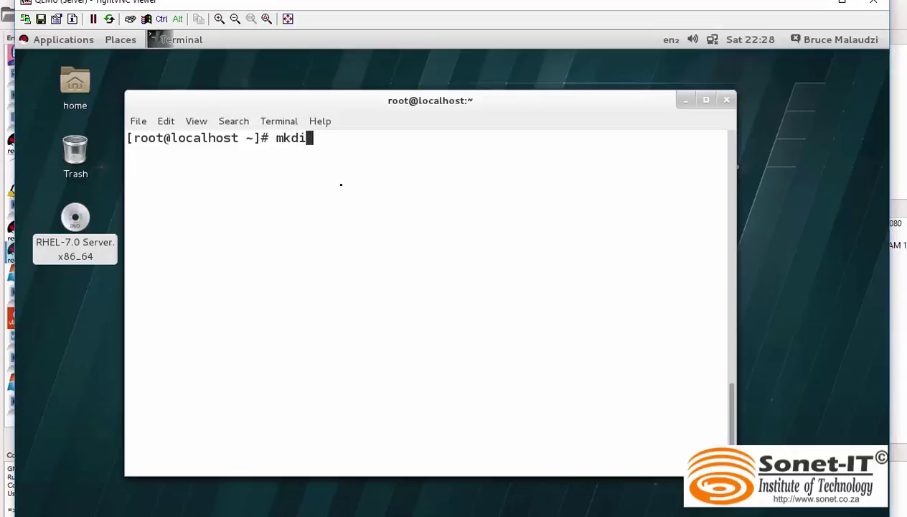
{"action": "type", "text": "r /var/"}
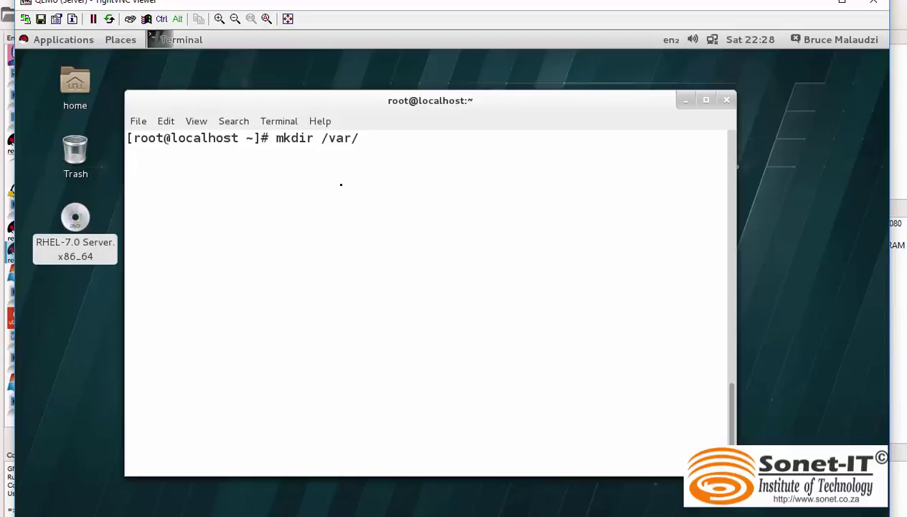
{"action": "type", "text": "www/html/"}
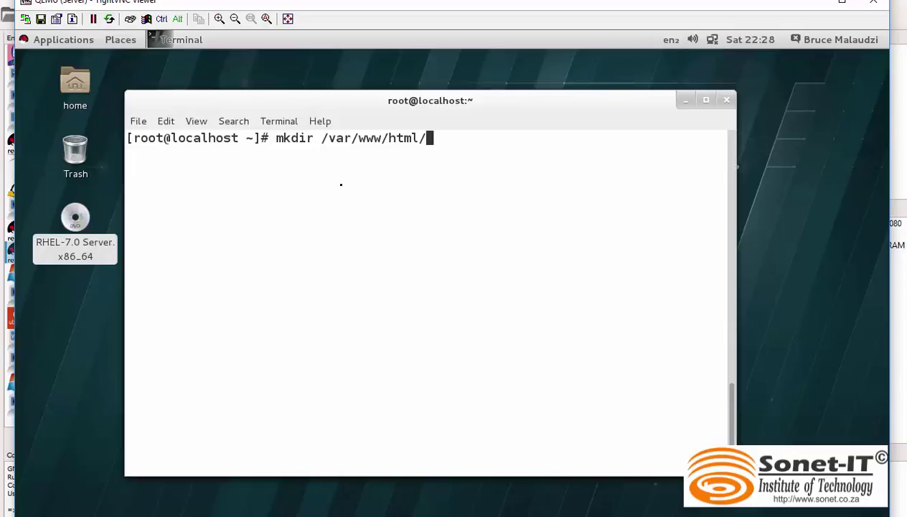
{"action": "type", "text": "dvd"}
{"action": "key", "text": "Return"}
Step: Open root's crontab for editing with crontab -e
{"action": "type", "text": "cron"}
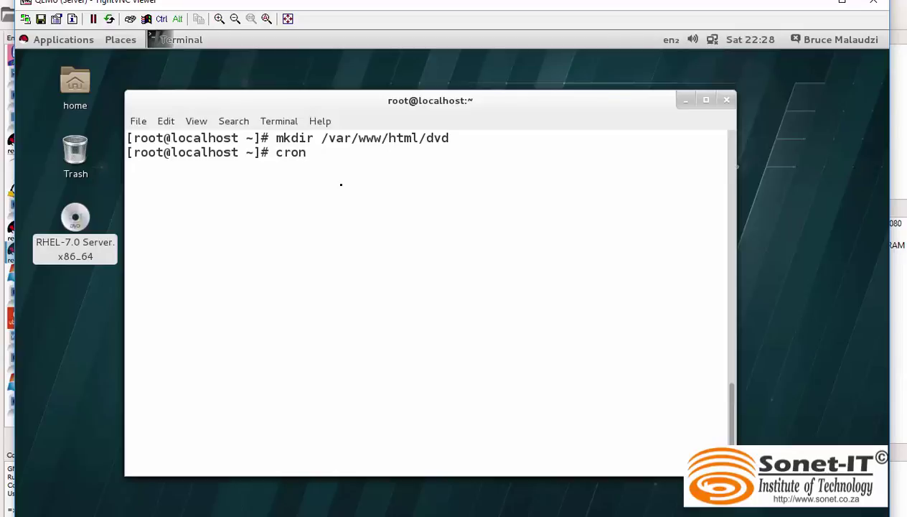
{"action": "type", "text": "tab -r"}
{"action": "key", "text": "BackSpace"}
{"action": "type", "text": "e"}
{"action": "key", "text": "Return"}
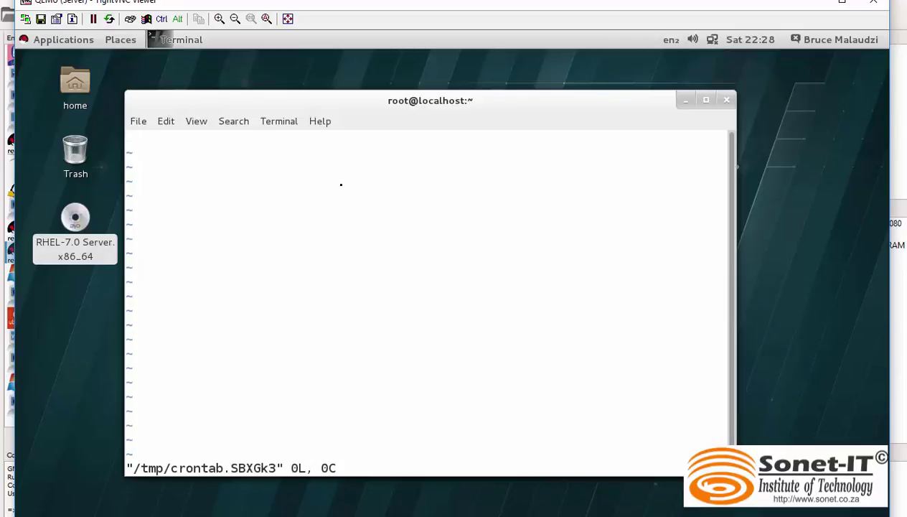
{"action": "key", "text": "i"}
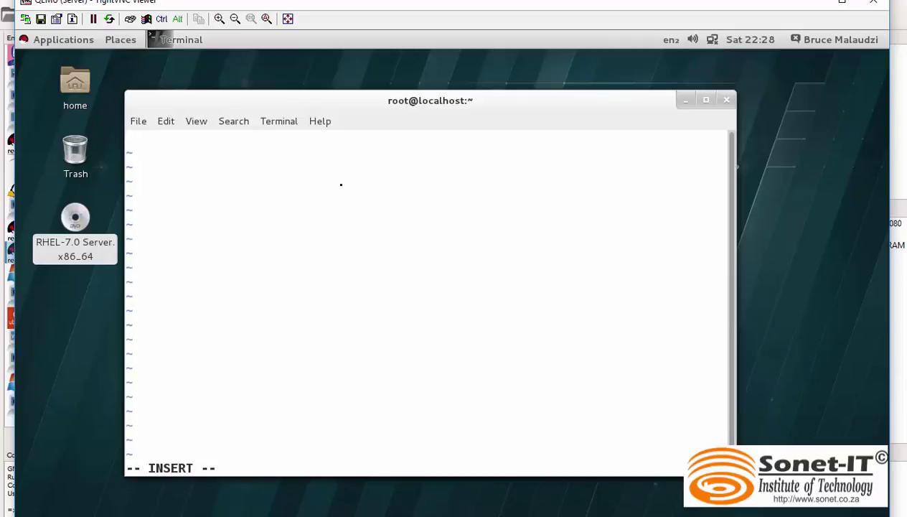
{"action": "type", "text": "@reboot"}
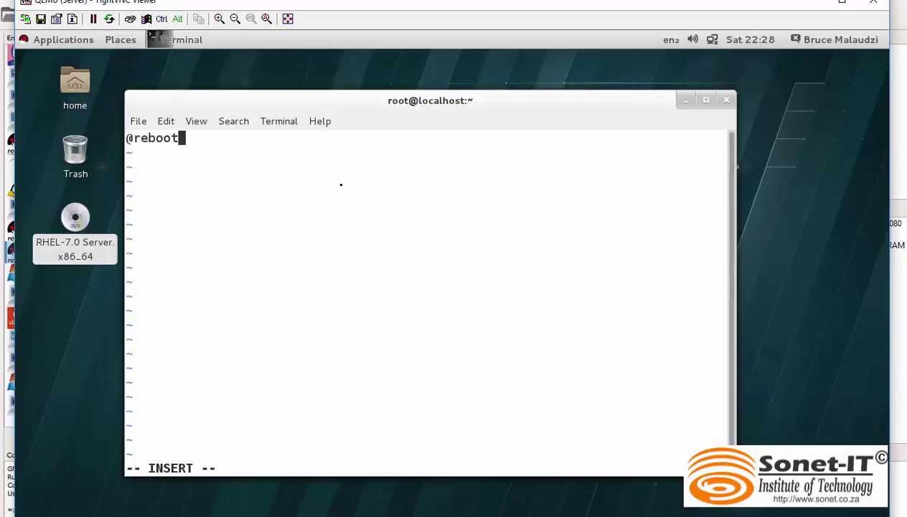
{"action": "type", "text": " moun"}
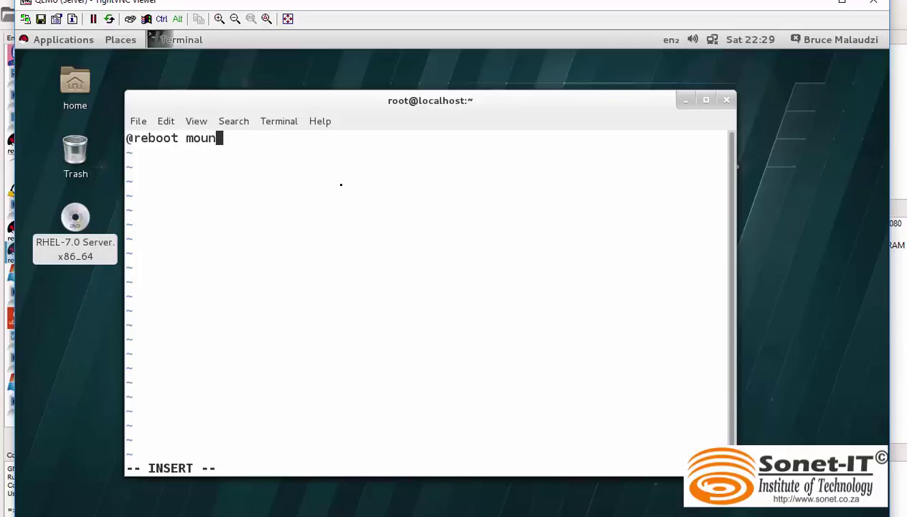
{"action": "type", "text": "t /dev/sr0"}
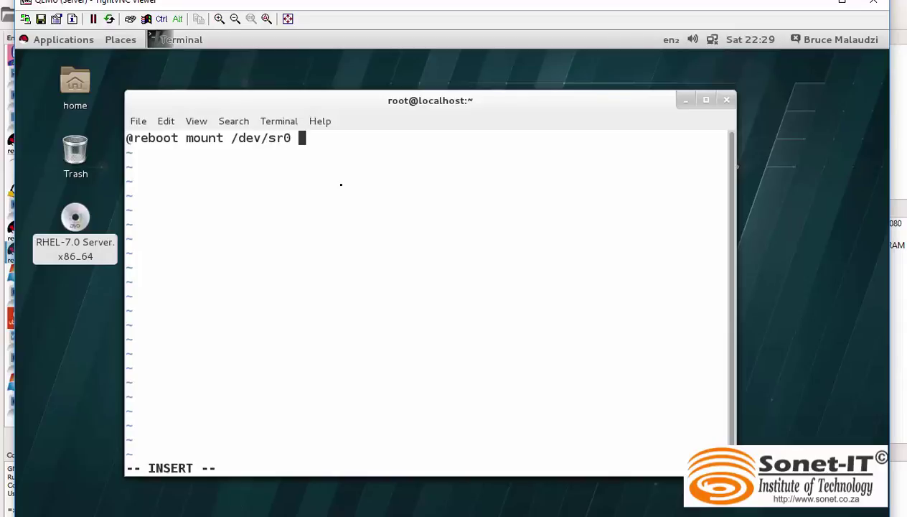
{"action": "type", "text": " /var"}
{"action": "key", "text": "Tab"}
{"action": "key", "text": "BackSpace"}
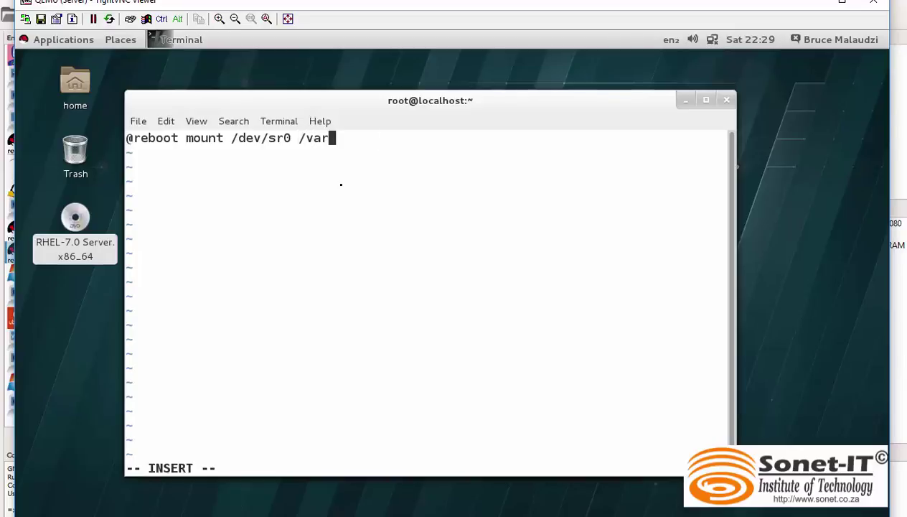
{"action": "type", "text": "/www"}
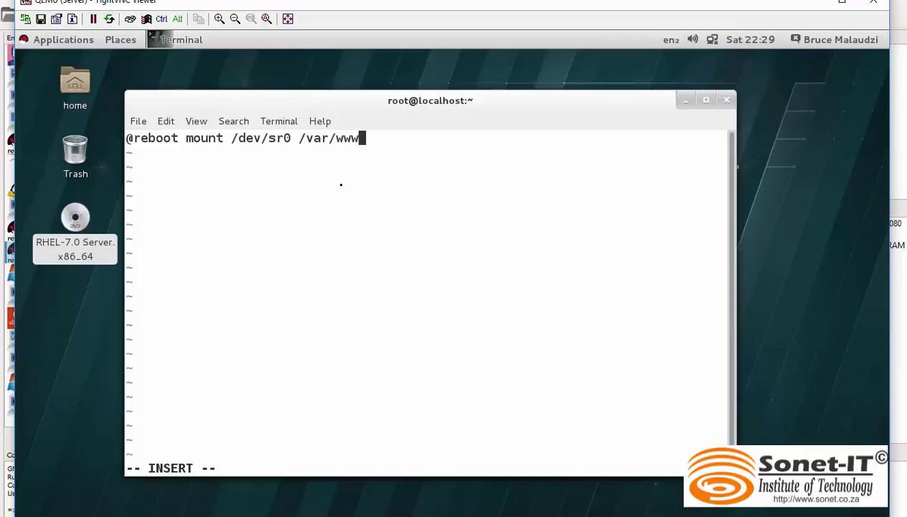
{"action": "type", "text": "/html"}
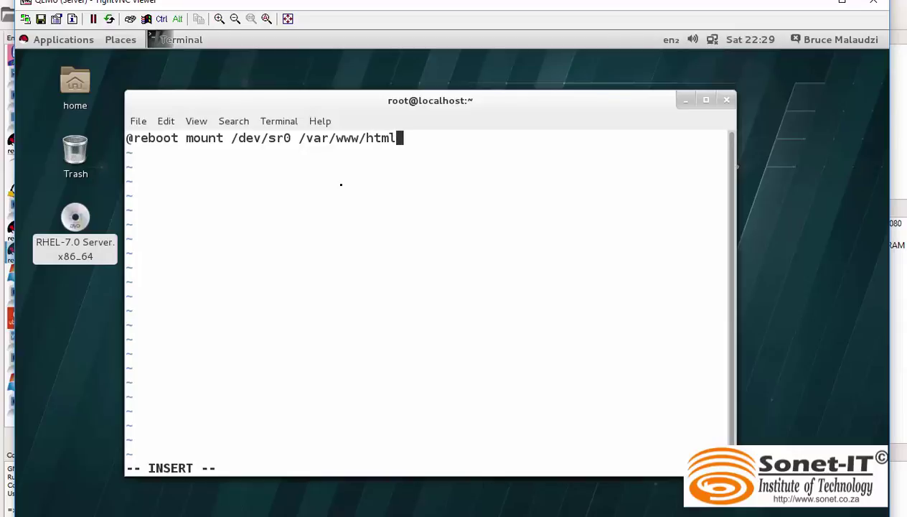
{"action": "type", "text": "/dvd"}
{"action": "key", "text": "Escape"}
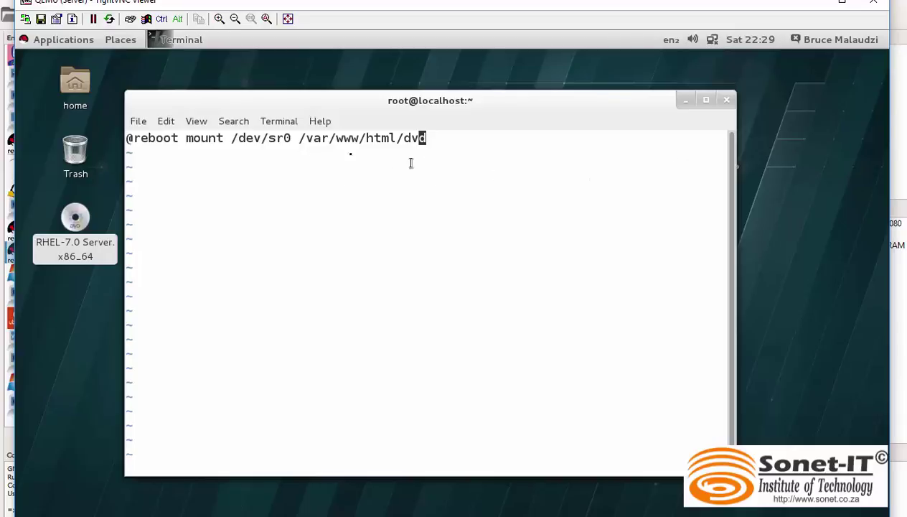
{"action": "left_click_drag", "start_coordinate": [128, 137], "coordinate": [231, 138]}
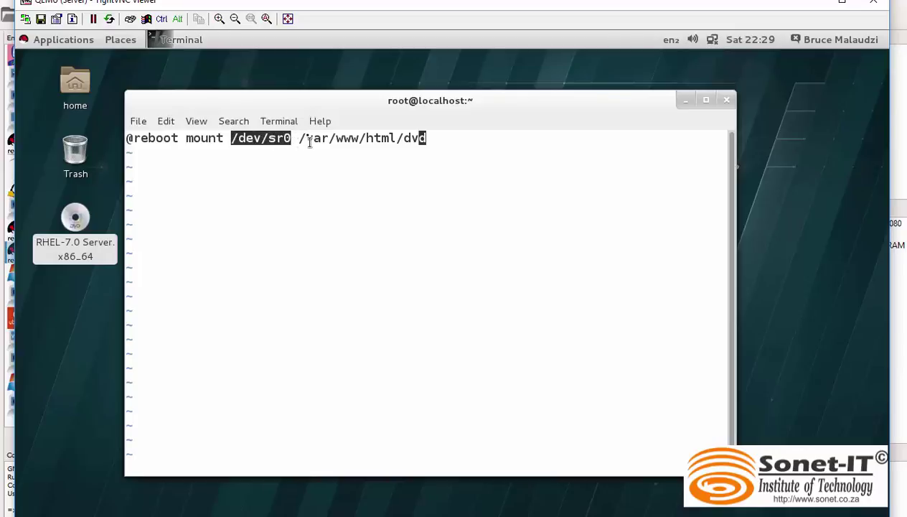
{"action": "left_click_drag", "start_coordinate": [300, 139], "coordinate": [399, 140]}
{"action": "left_click", "coordinate": [432, 146]}
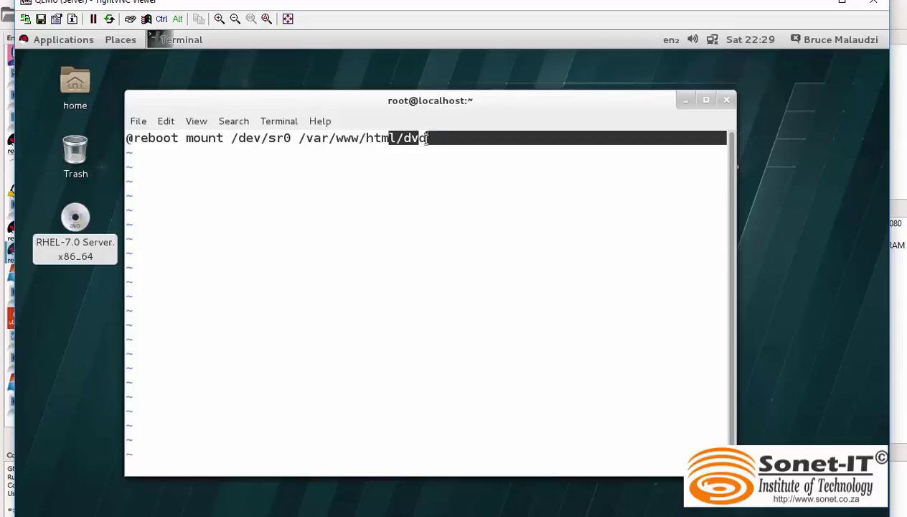
{"action": "left_click", "coordinate": [361, 154]}
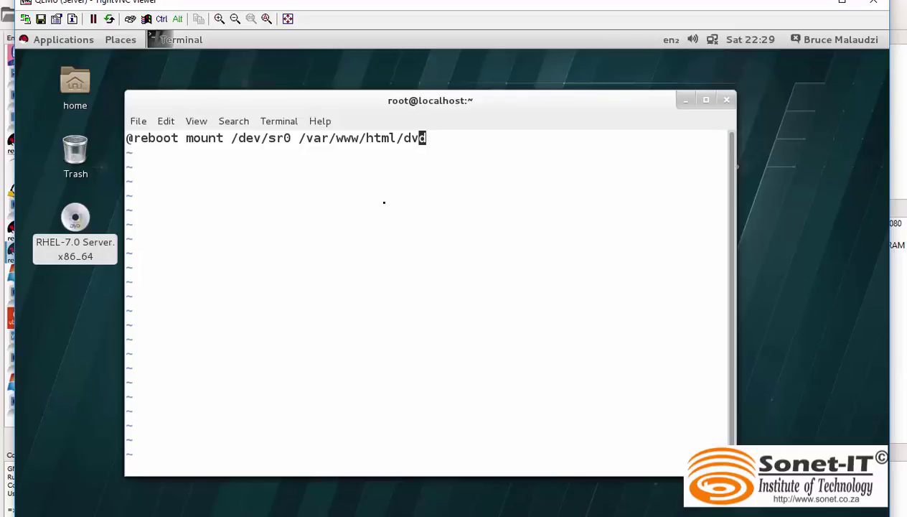
{"action": "type", "text": ":wq"}
{"action": "key", "text": "Return"}
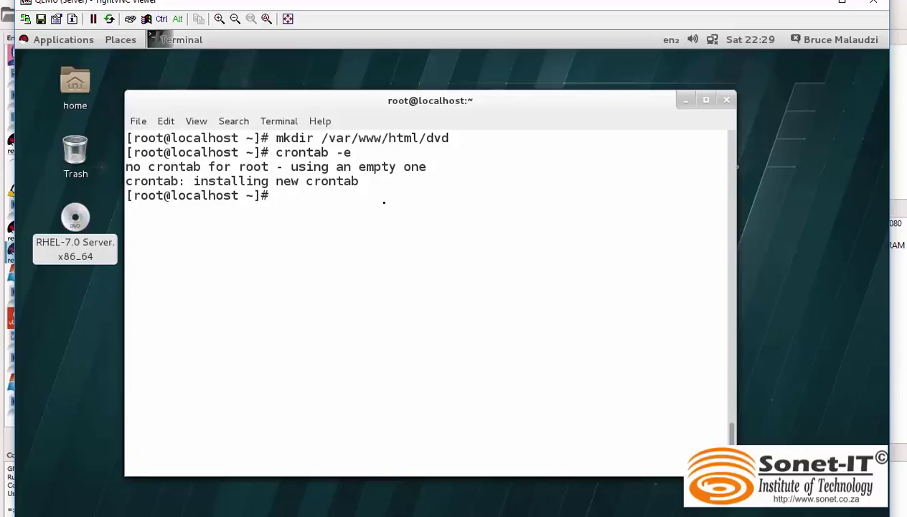
Step: Type 'reboot' at the root prompt without running it, reviewing earlier commands in the history
{"action": "type", "text": "reboot"}
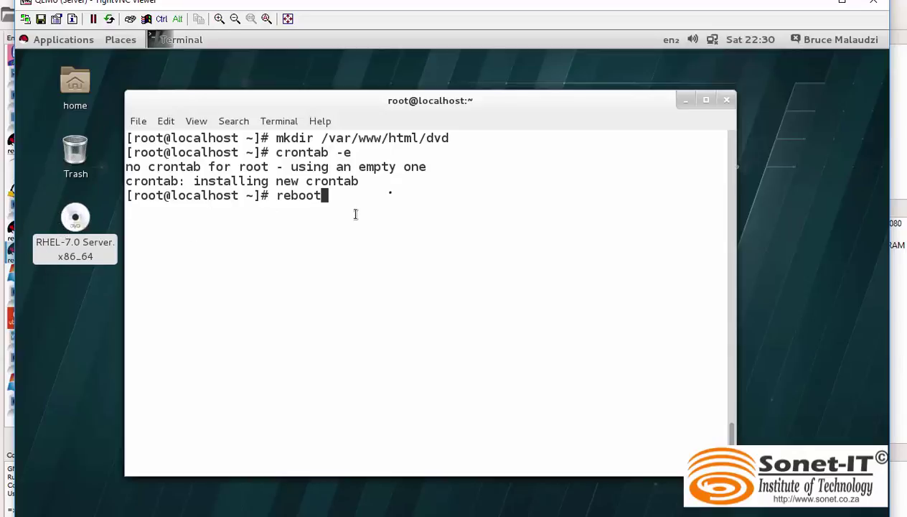
{"action": "left_click_drag", "start_coordinate": [451, 139], "coordinate": [320, 195]}
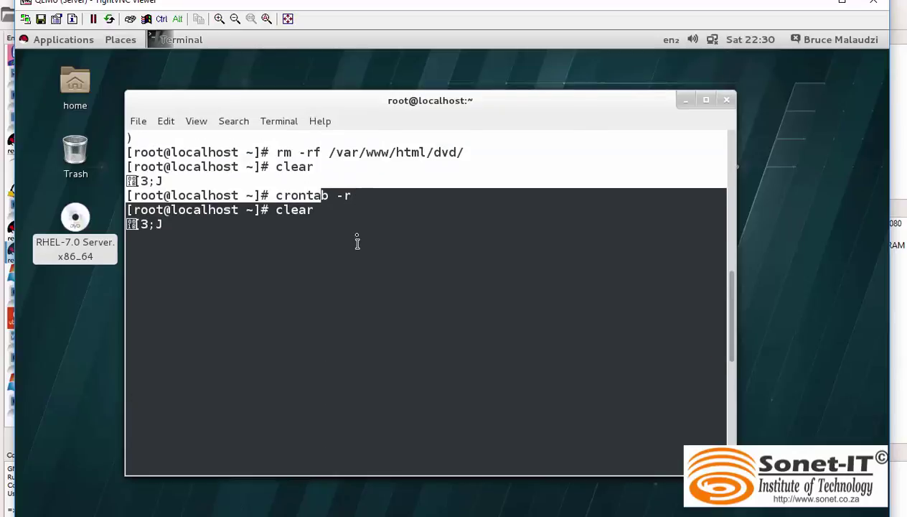
{"action": "scroll", "coordinate": [731, 319], "scroll_direction": "down", "scroll_amount": 2}
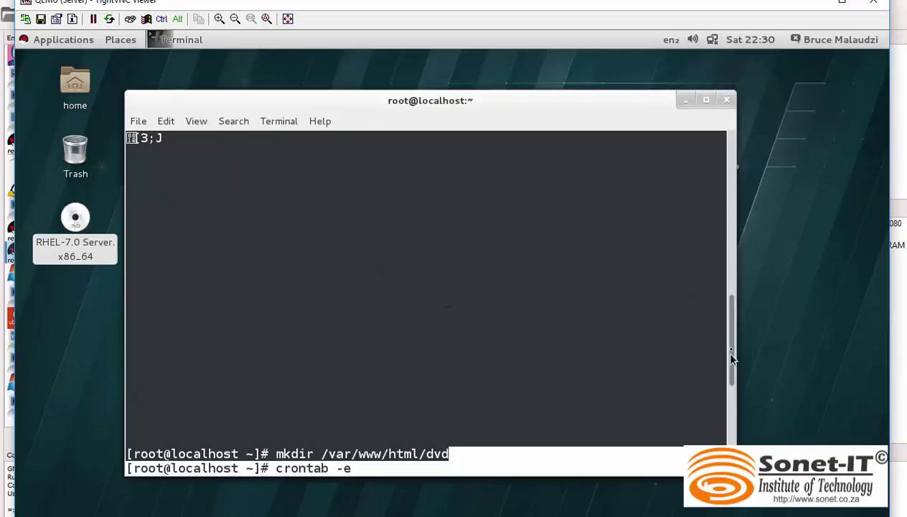
{"action": "scroll", "coordinate": [730, 402], "scroll_direction": "down", "scroll_amount": 5}
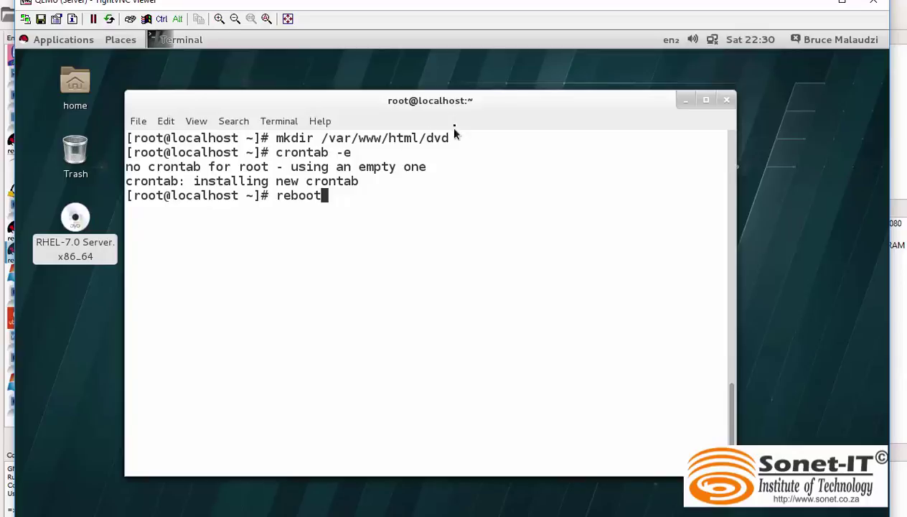
Step: Run 'reboot -n' and boot the default GRUB entry to reach the login screen
{"action": "left_click_drag", "start_coordinate": [454, 131], "coordinate": [322, 138]}
{"action": "left_click", "coordinate": [348, 217]}
{"action": "type", "text": "reboot -n"}
{"action": "key", "text": "Return"}
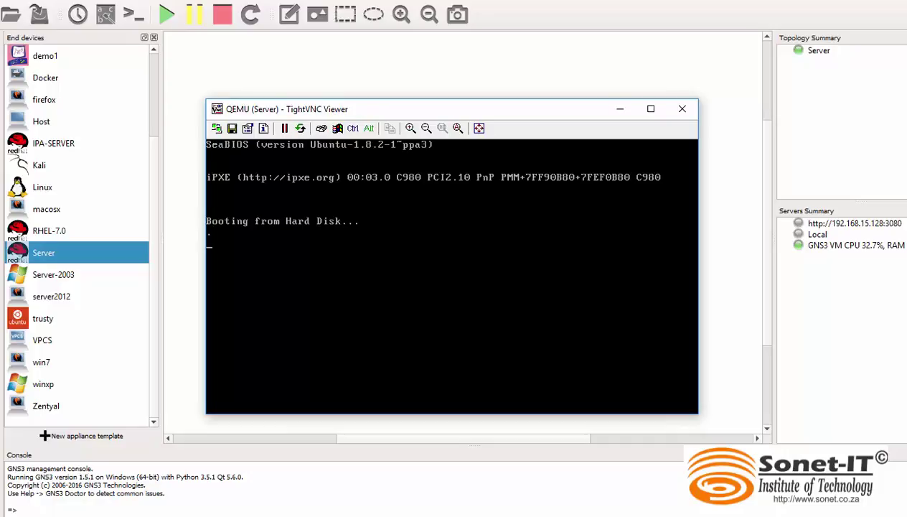
{"action": "key", "text": "Return"}
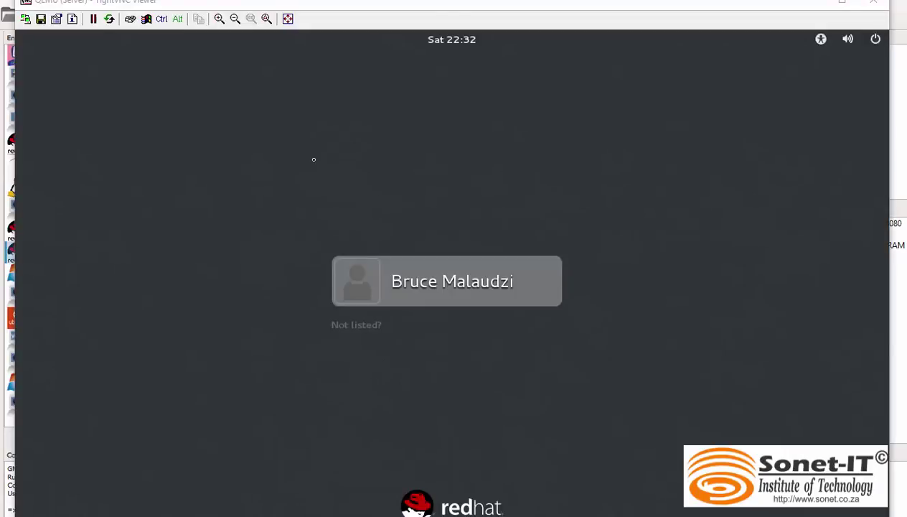
Step: Select the user account and enter its password to reach the RHEL desktop
{"action": "left_click", "coordinate": [452, 280]}
{"action": "type", "text": "redhat"}
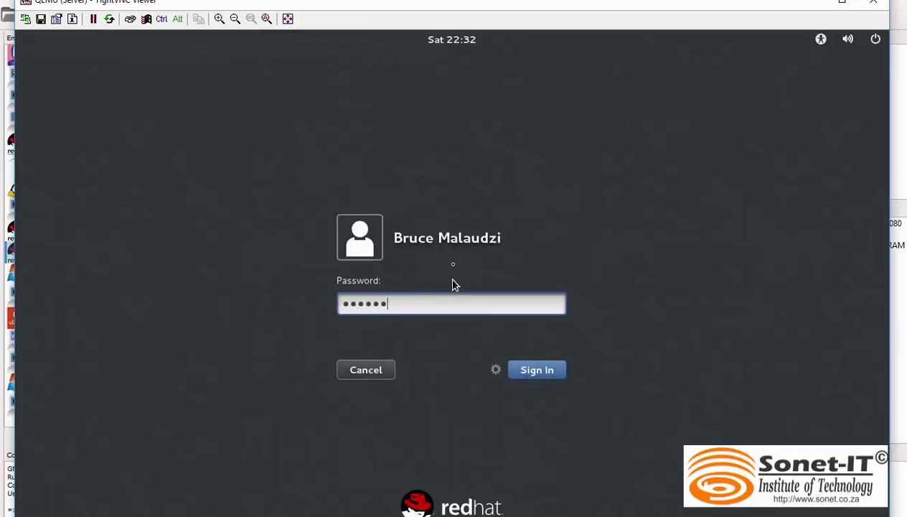
{"action": "key", "text": "Return"}
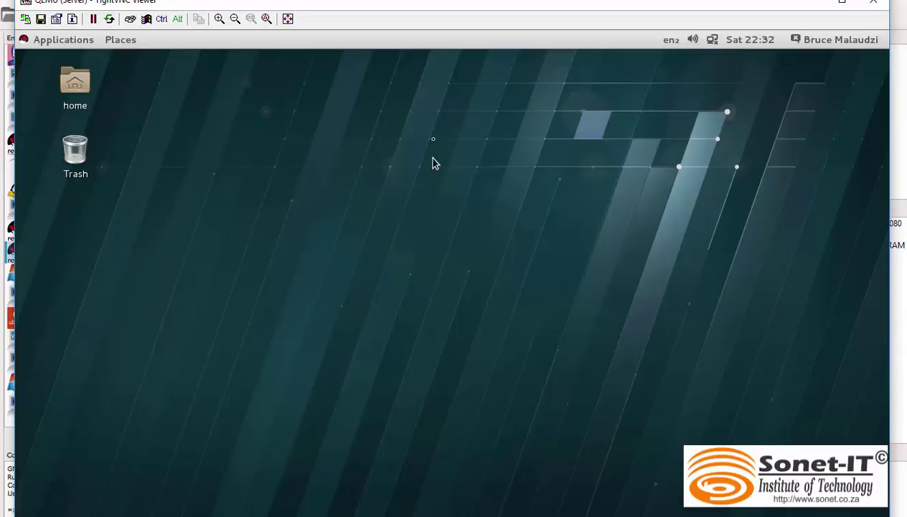
Step: Open a zoomed-in desktop terminal and switch to root with su -
{"action": "right_click", "coordinate": [428, 131]}
{"action": "left_click", "coordinate": [475, 166]}
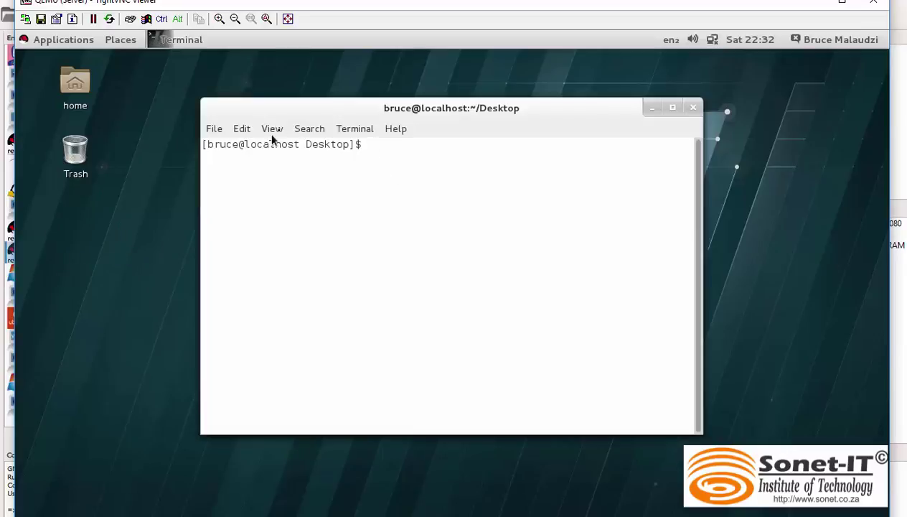
{"action": "left_click", "coordinate": [272, 129]}
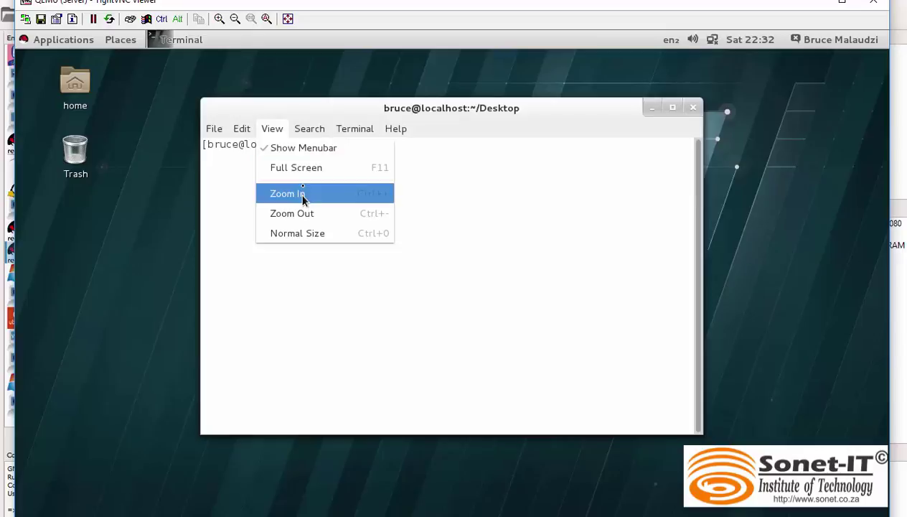
{"action": "left_click", "coordinate": [299, 194]}
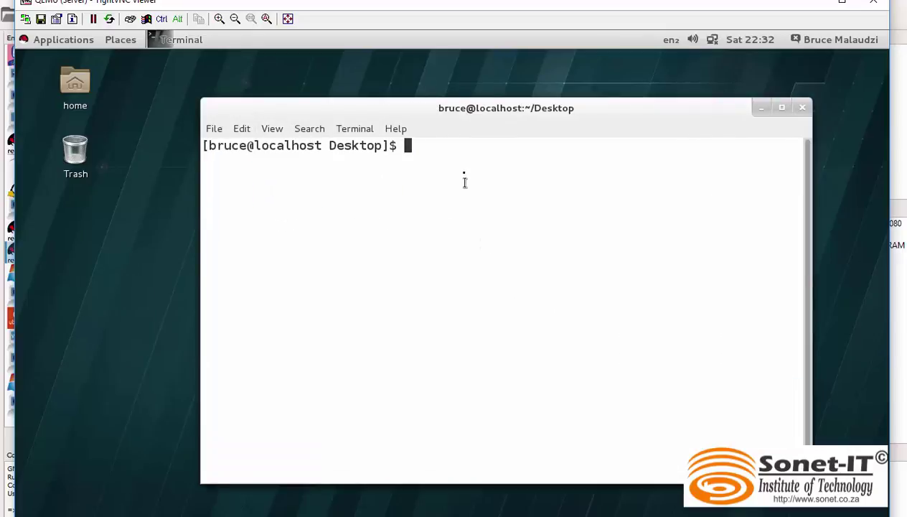
{"action": "type", "text": "su -"}
{"action": "key", "text": "Return"}
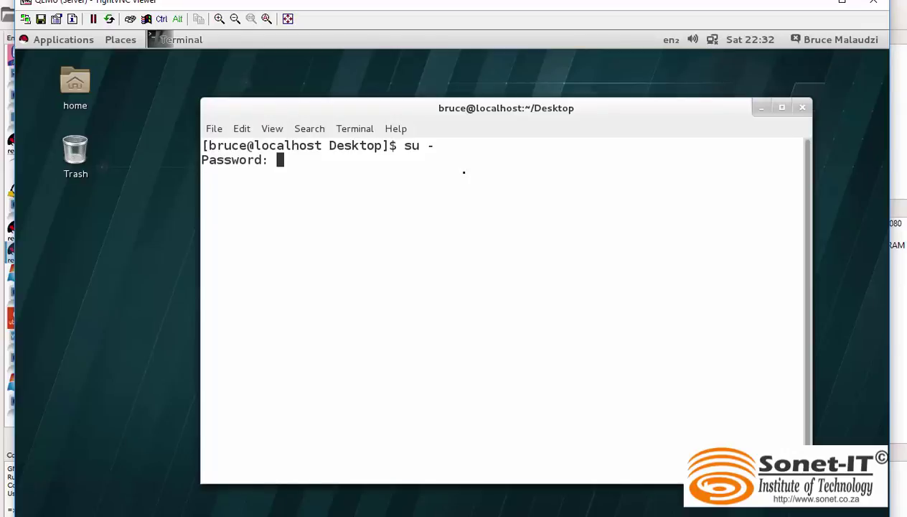
{"action": "key", "text": "Return"}
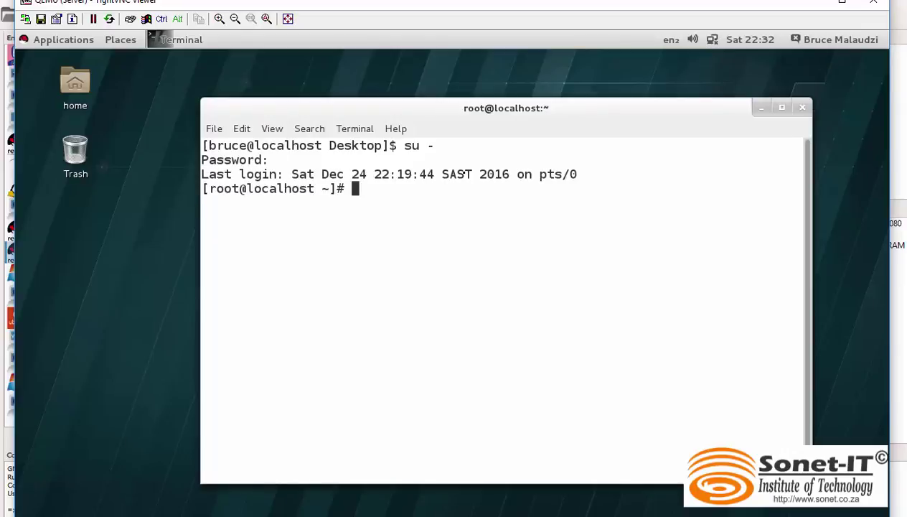
Step: Run 'mount | grep sr0' to confirm /dev/sr0 is mounted on /var/www/html/dvd
{"action": "type", "text": "mount |"}
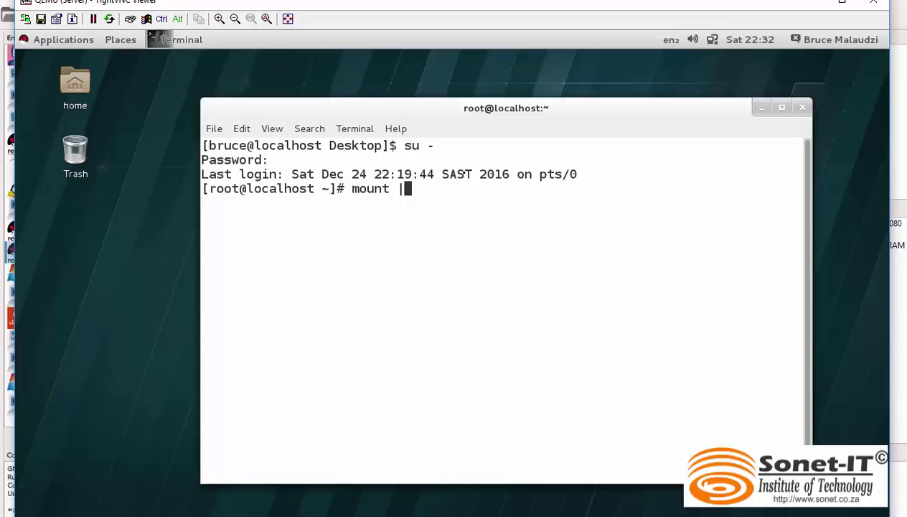
{"action": "type", "text": " grep sr0"}
{"action": "key", "text": "Return"}
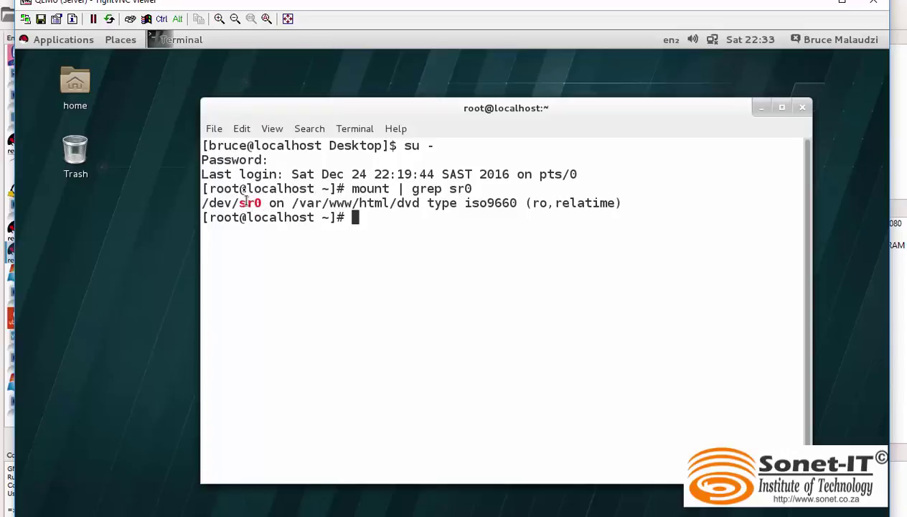
{"action": "left_click_drag", "start_coordinate": [295, 205], "coordinate": [426, 206]}
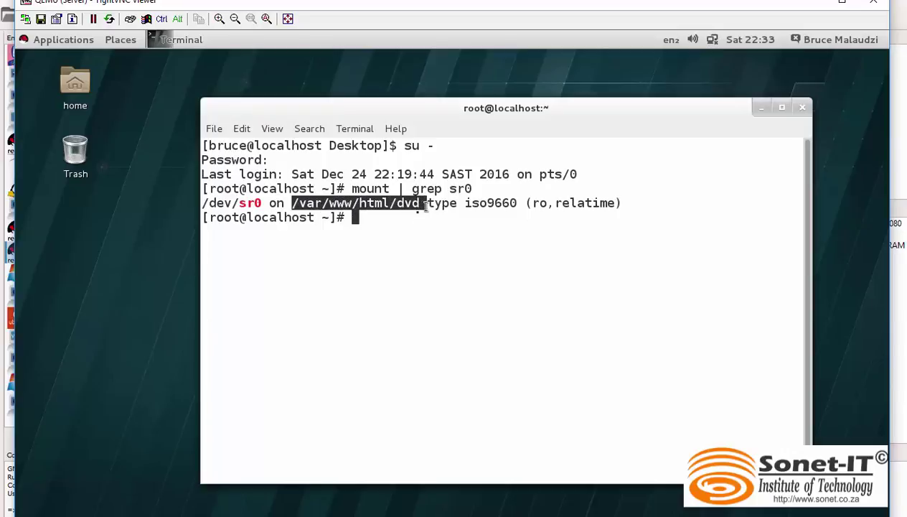
{"action": "left_click", "coordinate": [416, 237]}
Step: List the DVD contents with 'ls -l /var/www/html/dvd/'
{"action": "type", "text": "ls -l"}
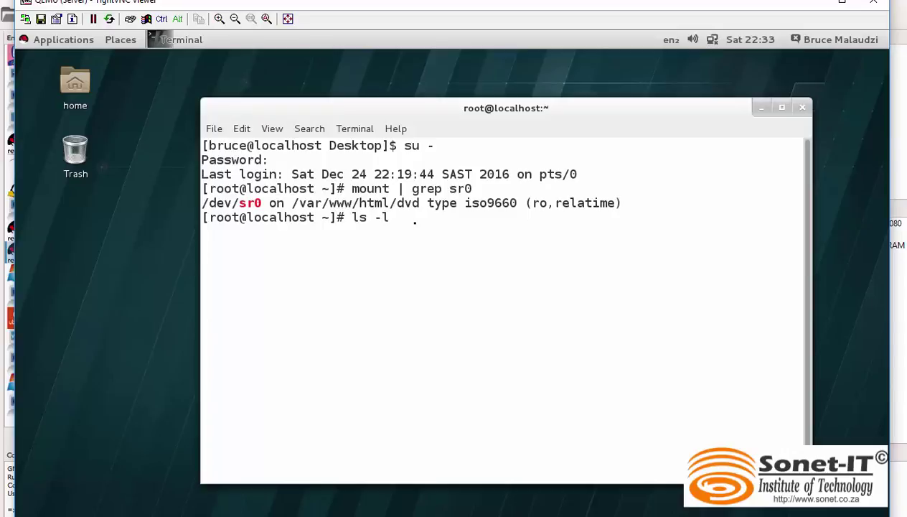
{"action": "type", "text": " /var/www/ht"}
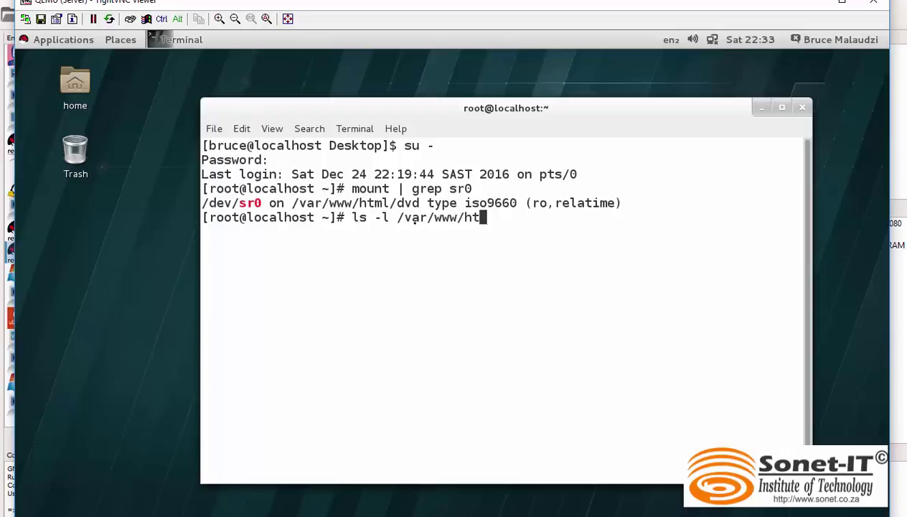
{"action": "key", "text": "Tab"}
{"action": "type", "text": "d"}
{"action": "key", "text": "Tab"}
{"action": "key", "text": "Return"}
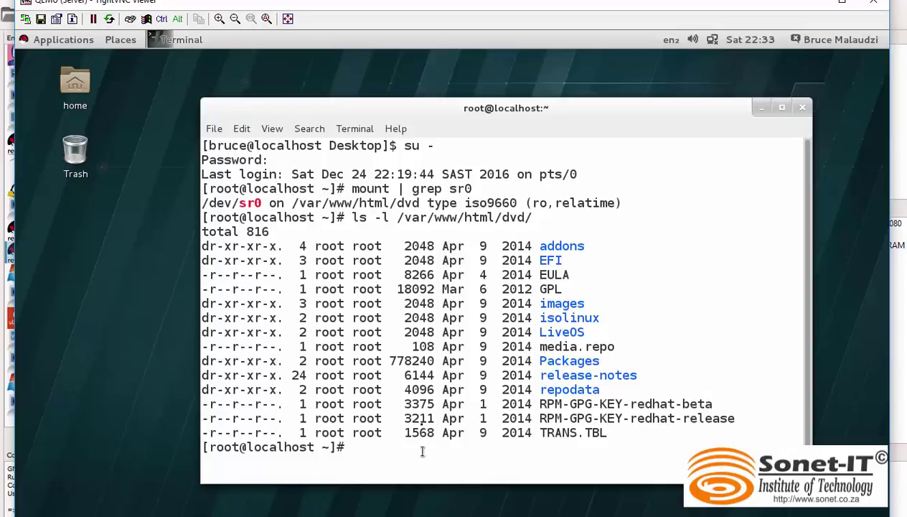
Step: Clear the terminal and change into the /etc/yum.repos.d directory
{"action": "type", "text": "clear"}
{"action": "key", "text": "Return"}
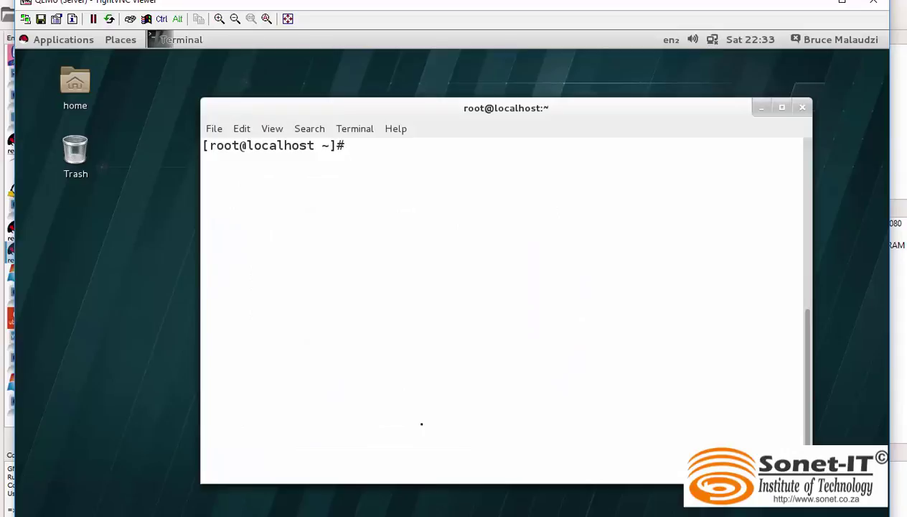
{"action": "type", "text": "vim"}
{"action": "key", "text": "BackSpace"}
{"action": "key", "text": "BackSpace"}
{"action": "key", "text": "BackSpace"}
{"action": "key", "text": "BackSpace"}
{"action": "type", "text": "cd"}
{"action": "type", "text": "/var/"}
{"action": "key", "text": "BackSpace"}
{"action": "key", "text": "BackSpace"}
{"action": "key", "text": "BackSpace"}
{"action": "key", "text": "BackSpace"}
{"action": "key", "text": "BackSpace"}
{"action": "type", "text": "etc"}
{"action": "key", "text": "BackSpace"}
{"action": "key", "text": "BackSpace"}
{"action": "key", "text": "BackSpace"}
{"action": "key", "text": "BackSpace"}
{"action": "type", "text": "/etc/yum.r"}
{"action": "key", "text": "Tab"}
{"action": "key", "text": "Return"}
Step: List /etc/yum.repos.d, confirming it is empty (total 0), and type vim test.repo
{"action": "type", "text": "ls -l"}
{"action": "key", "text": "Return"}
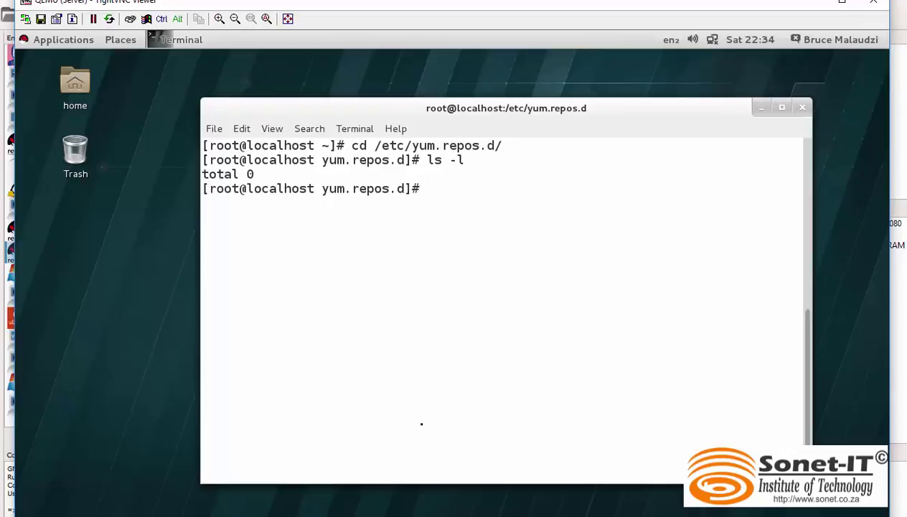
{"action": "type", "text": "vim test.repo"}
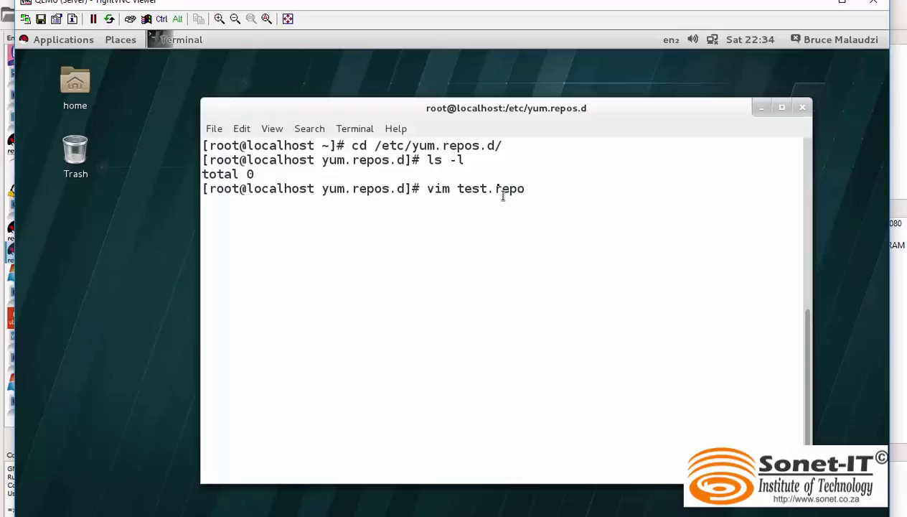
Step: Write [test], name=test repo, baseurl=file:///var/www/html/dvd, gpgcheck=0 and enable=1 into test.repo
{"action": "key", "text": "Return"}
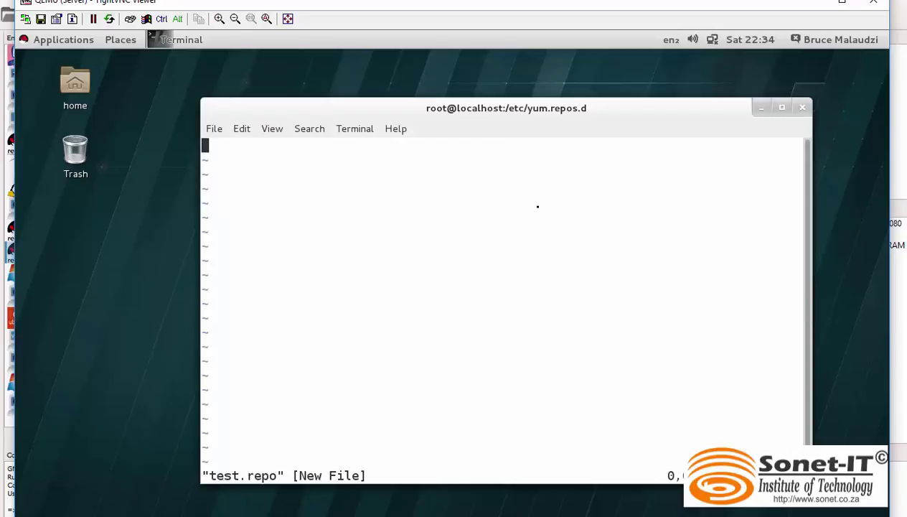
{"action": "key", "text": "i"}
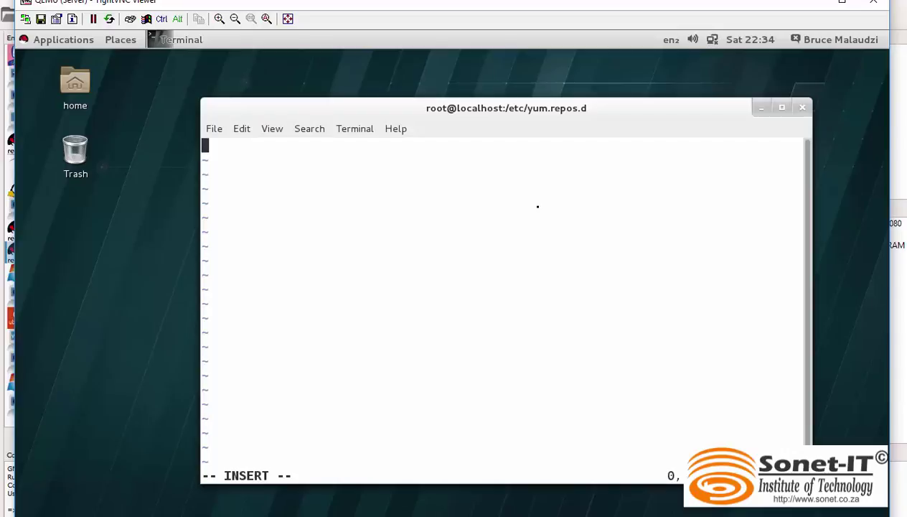
{"action": "type", "text": "[test"}
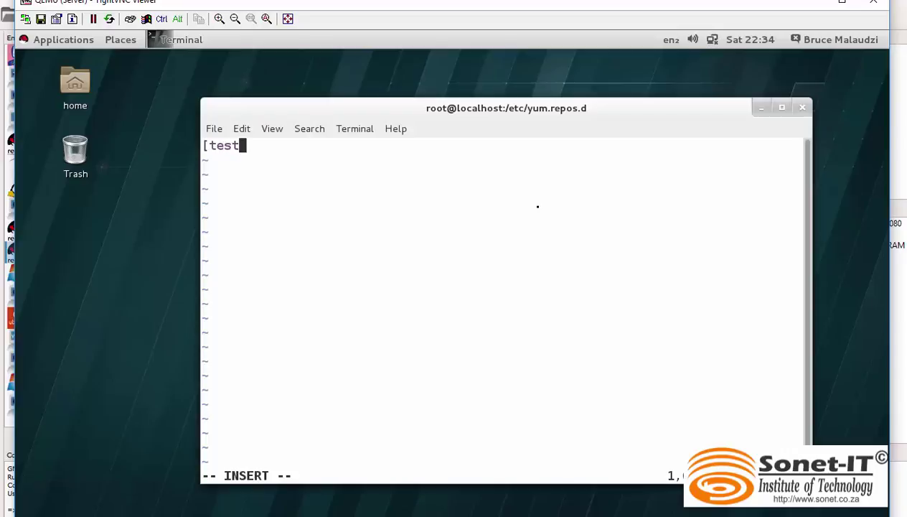
{"action": "type", "text": "]"}
{"action": "key", "text": "Return"}
{"action": "type", "text": "name="}
{"action": "type", "text": "test rep"}
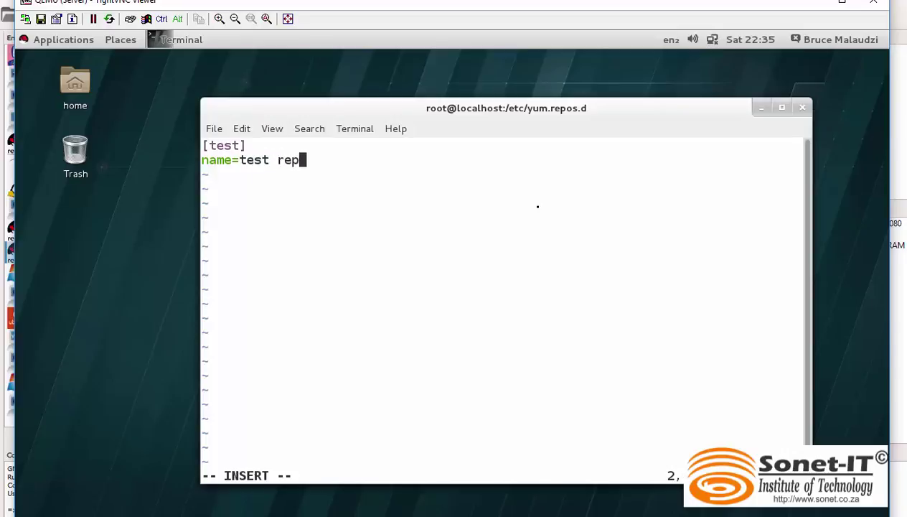
{"action": "type", "text": "o"}
{"action": "key", "text": "Return"}
{"action": "type", "text": "base"}
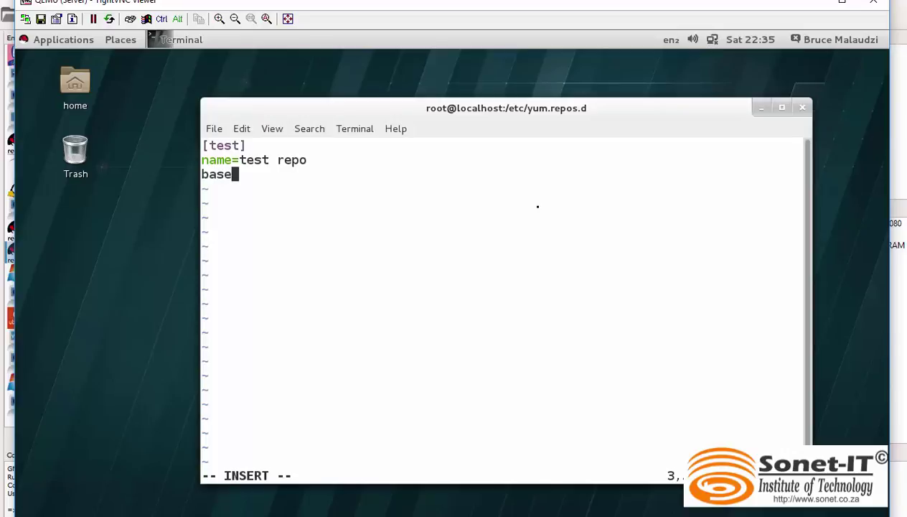
{"action": "type", "text": "url=file"}
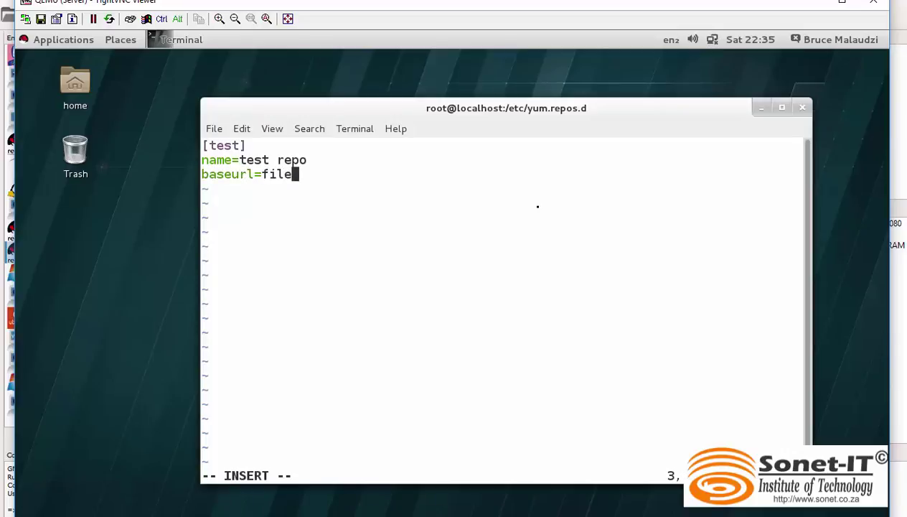
{"action": "type", "text": ":///var"}
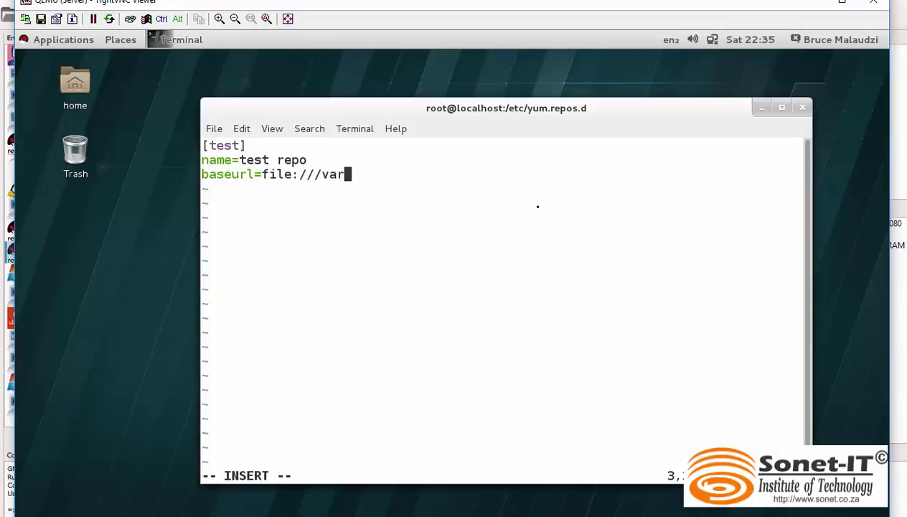
{"action": "type", "text": "/www/html"}
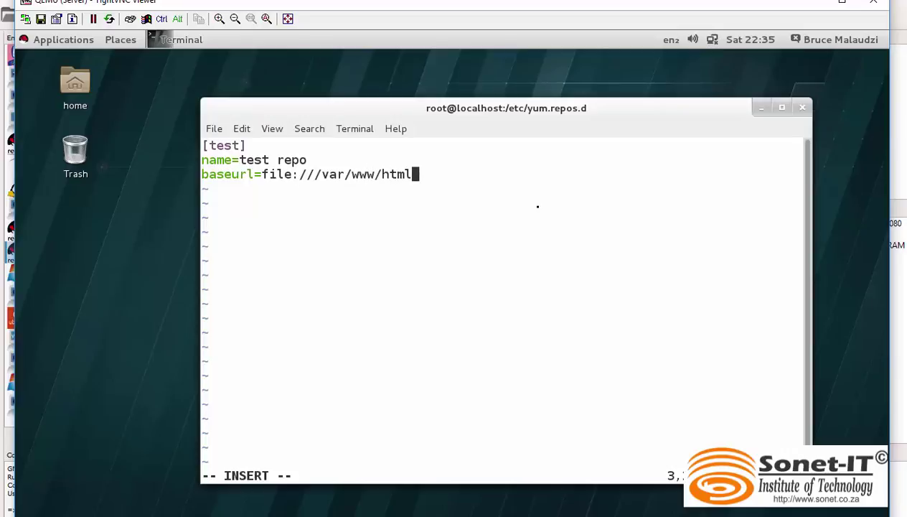
{"action": "type", "text": "/dvd"}
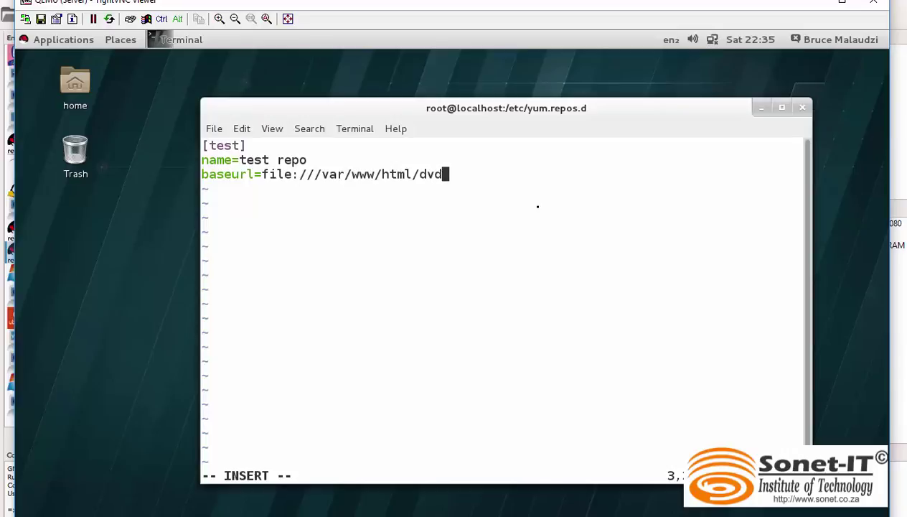
{"action": "key", "text": "Return"}
{"action": "type", "text": "gp"}
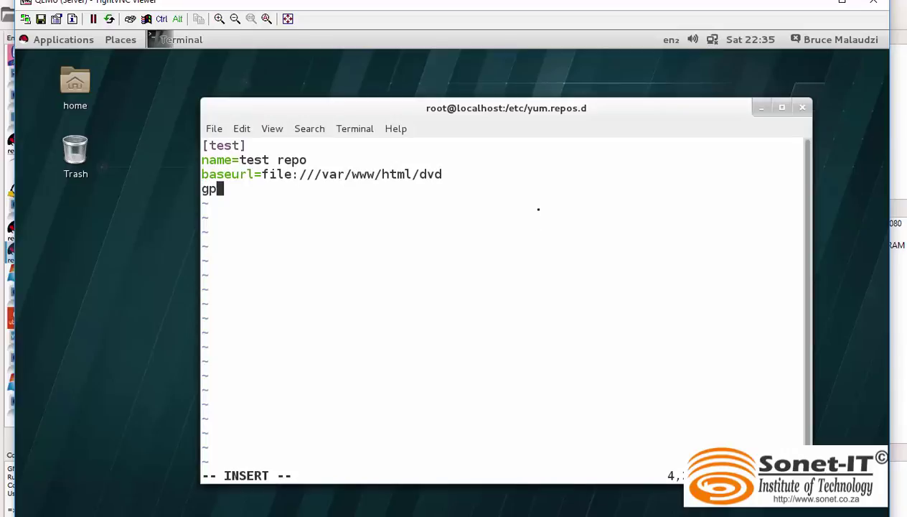
{"action": "type", "text": "gcheck"}
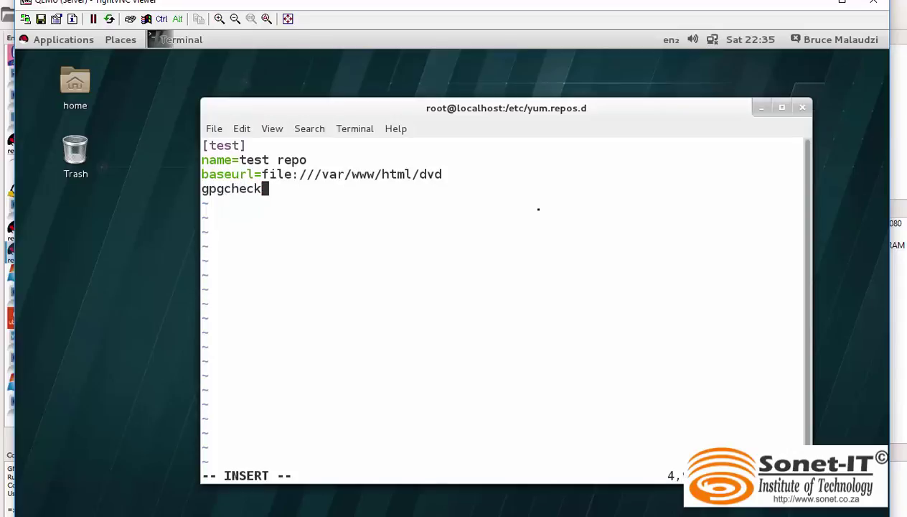
{"action": "type", "text": "=0"}
{"action": "key", "text": "Return"}
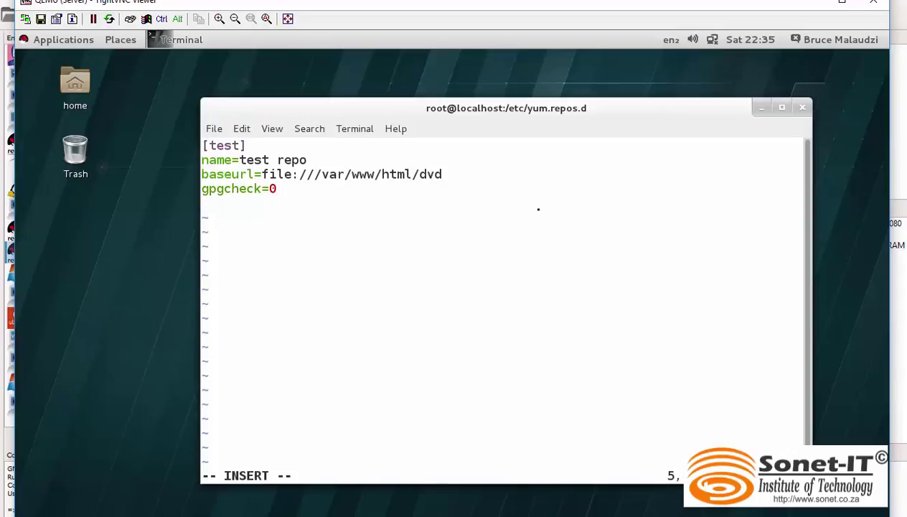
{"action": "type", "text": "enable=1"}
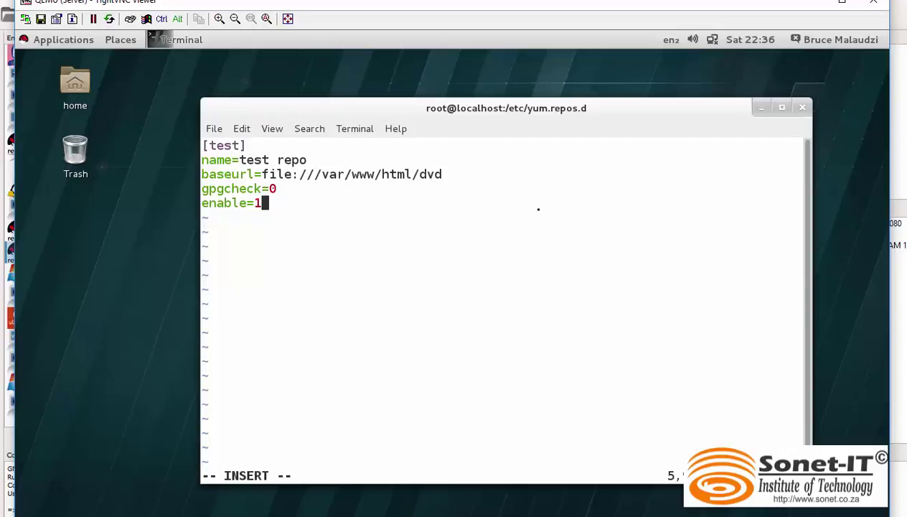
{"action": "key", "text": "Escape"}
Step: Save test.repo with :wq and run yum clean all
{"action": "type", "text": ":wq"}
{"action": "key", "text": "Return"}
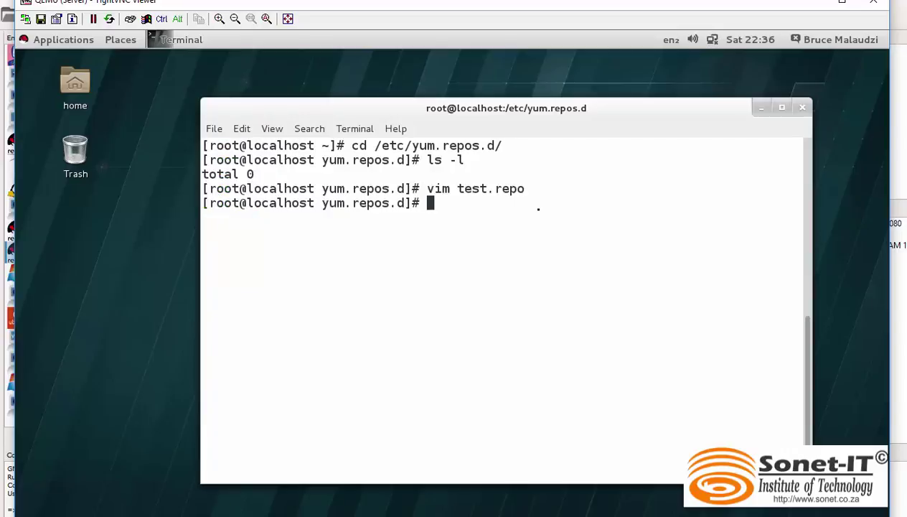
{"action": "type", "text": "yum clean"}
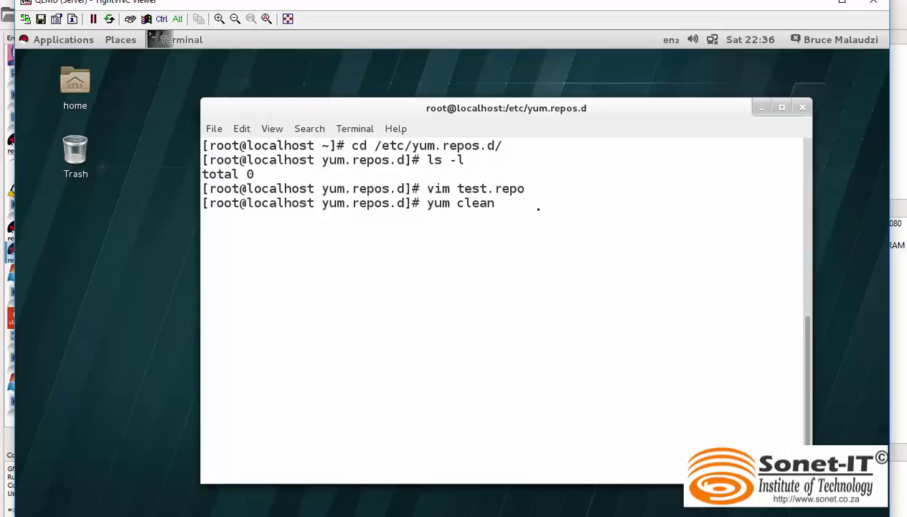
{"action": "type", "text": " all"}
{"action": "key", "text": "Return"}
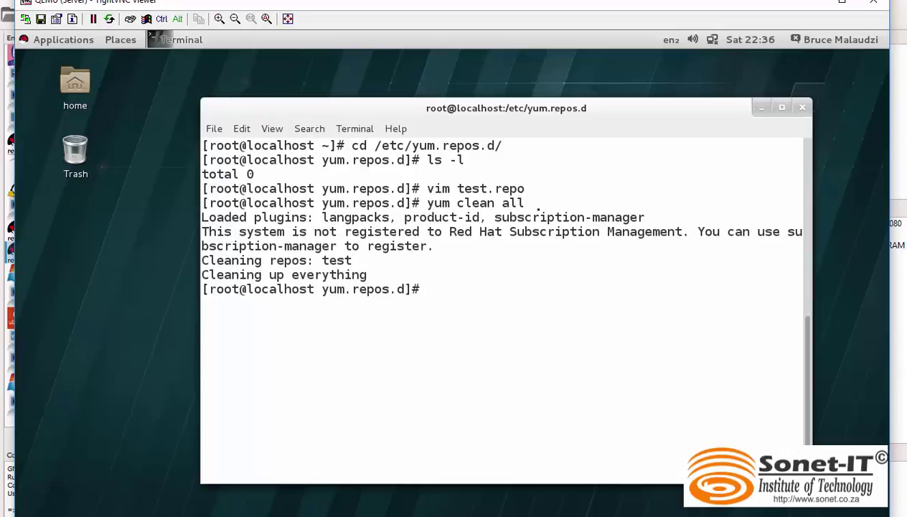
Step: Run yum repolist and confirm repo id test lists 4,323 packages
{"action": "type", "text": "clear"}
{"action": "key", "text": "Return"}
{"action": "type", "text": "yum"}
{"action": "type", "text": " rep"}
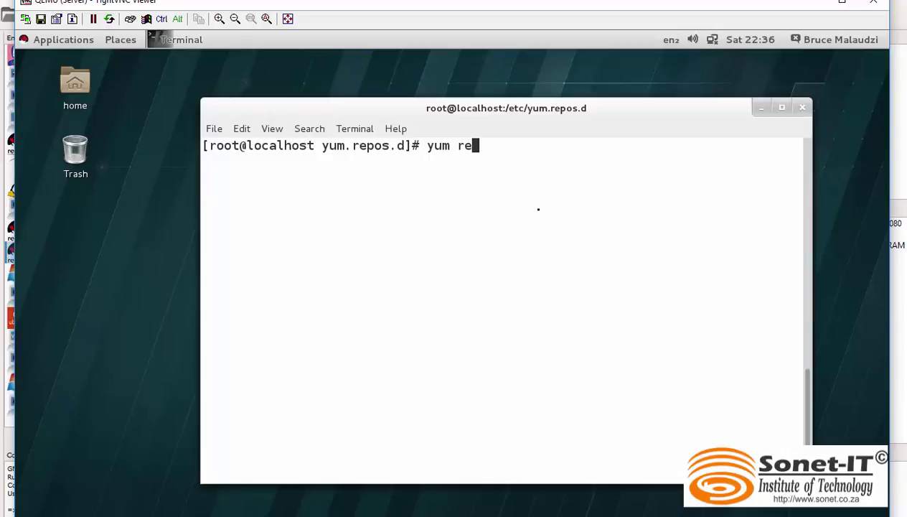
{"action": "type", "text": "olist"}
{"action": "key", "text": "Return"}
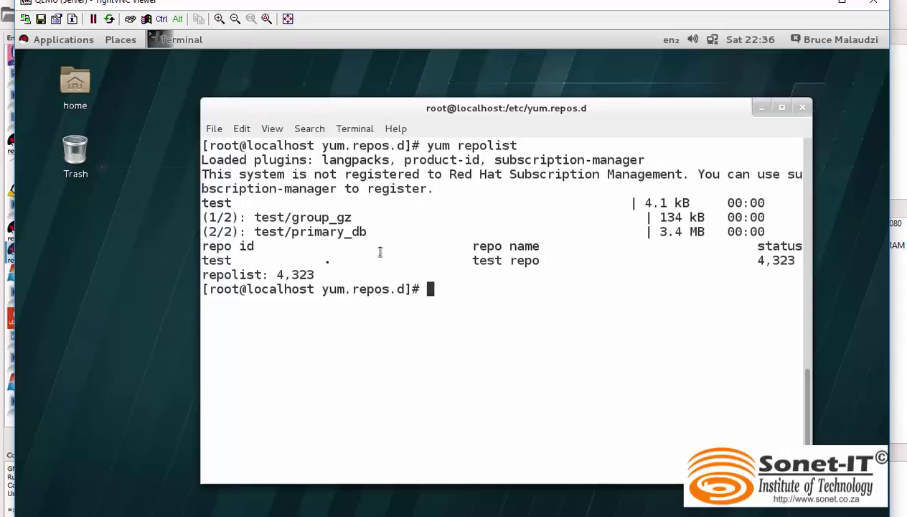
{"action": "left_click_drag", "start_coordinate": [314, 275], "coordinate": [267, 275]}
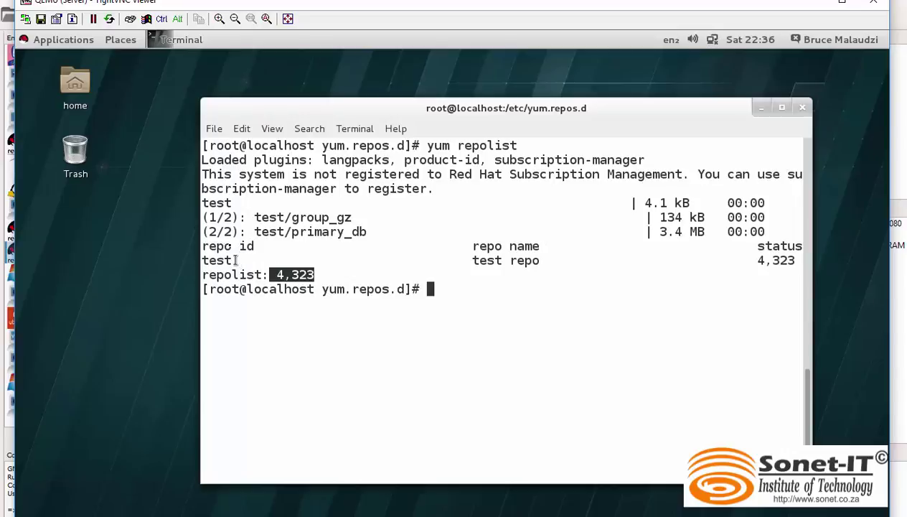
{"action": "left_click_drag", "start_coordinate": [231, 260], "coordinate": [201, 260]}
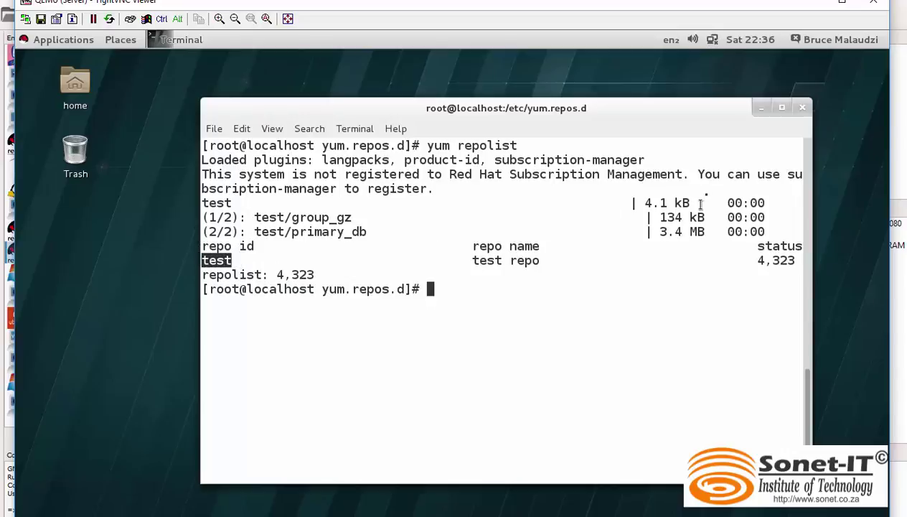
{"action": "left_click", "coordinate": [470, 296]}
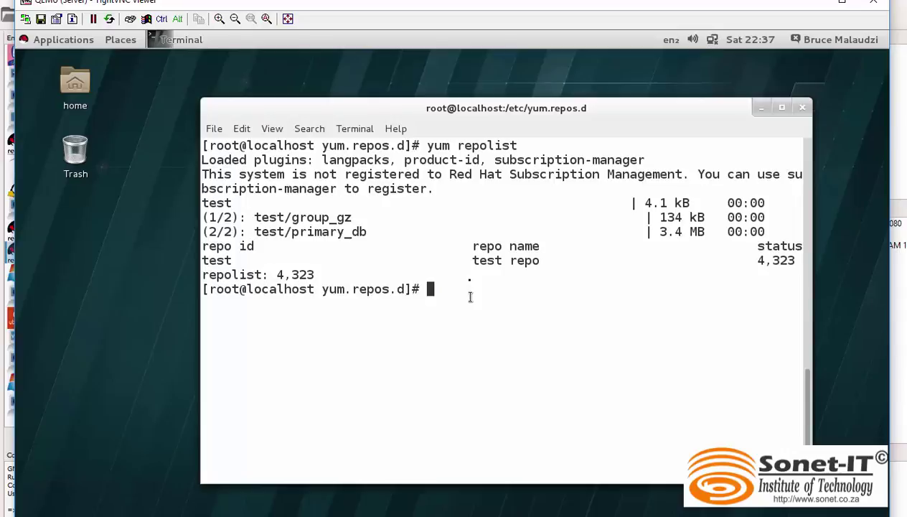
Step: Run yum install httpd vsftpd -y, confirming httpd-2.4.6-17 and vsftpd-3.0.2-9 are already installed
{"action": "type", "text": "yum install t"}
{"action": "key", "text": "BackSpace"}
{"action": "type", "text": "httpd"}
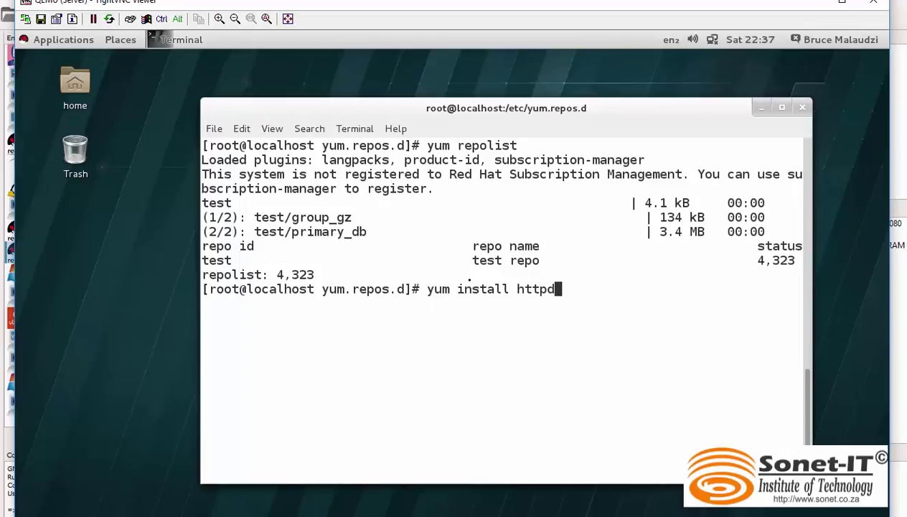
{"action": "type", "text": " vsft"}
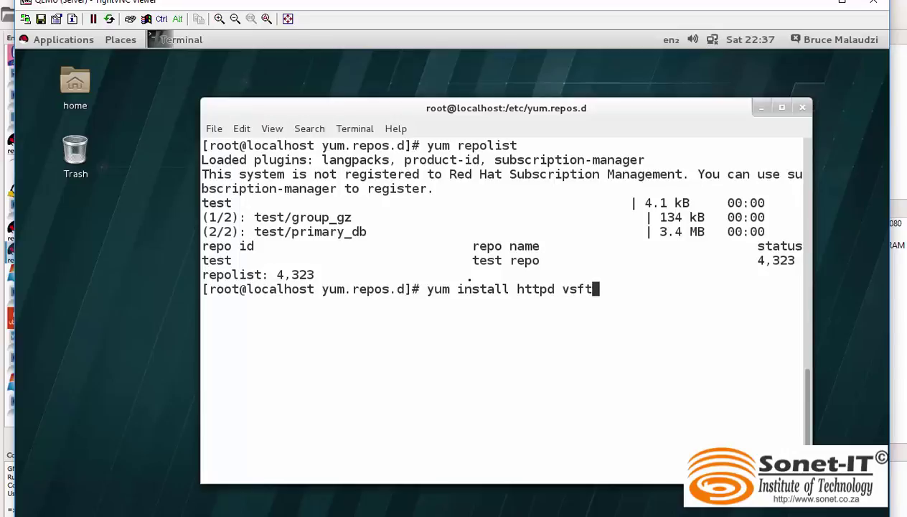
{"action": "type", "text": "pd -y"}
{"action": "key", "text": "Return"}
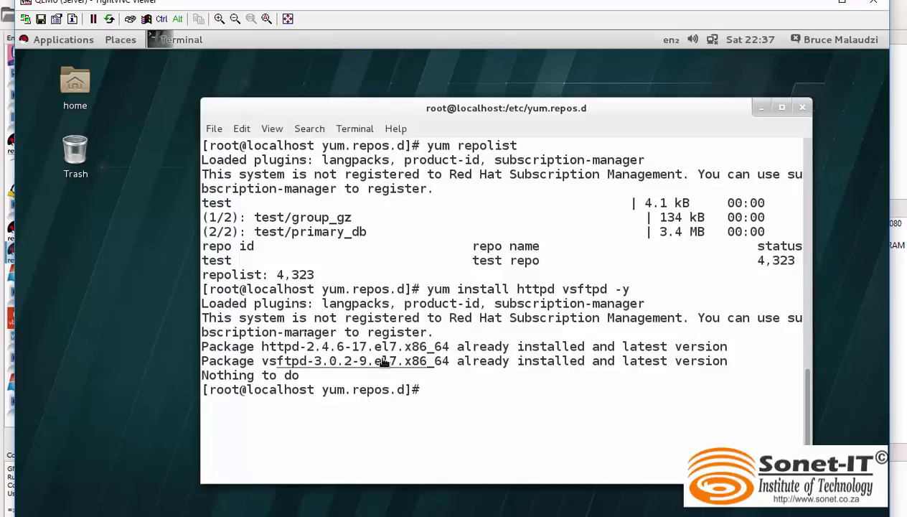
{"action": "left_click_drag", "start_coordinate": [262, 346], "coordinate": [381, 347]}
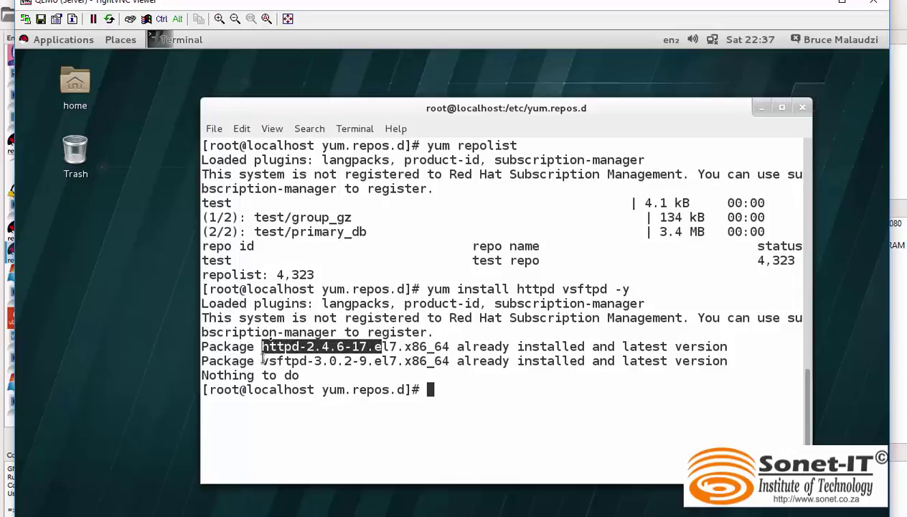
{"action": "left_click_drag", "start_coordinate": [261, 361], "coordinate": [350, 361]}
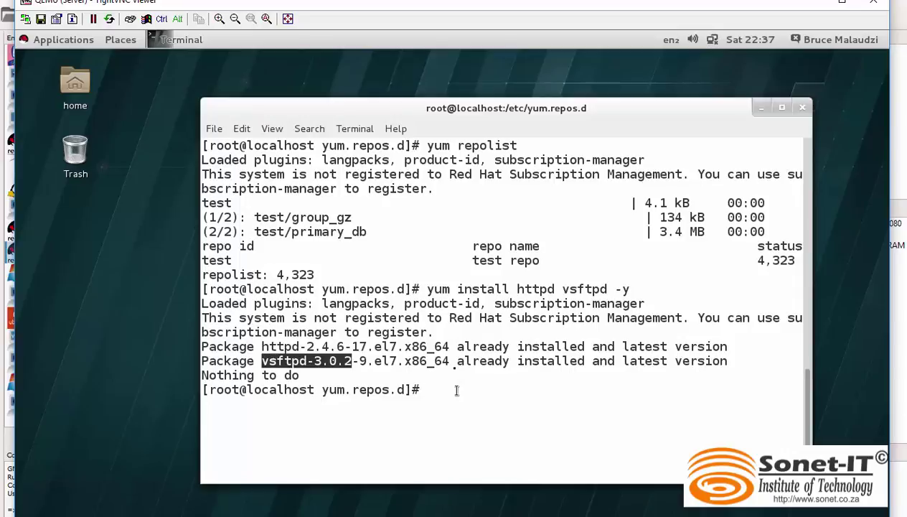
{"action": "left_click", "coordinate": [452, 392]}
Step: Permanently add the http service to the firewall and reload firewall-cmd
{"action": "type", "text": "clear"}
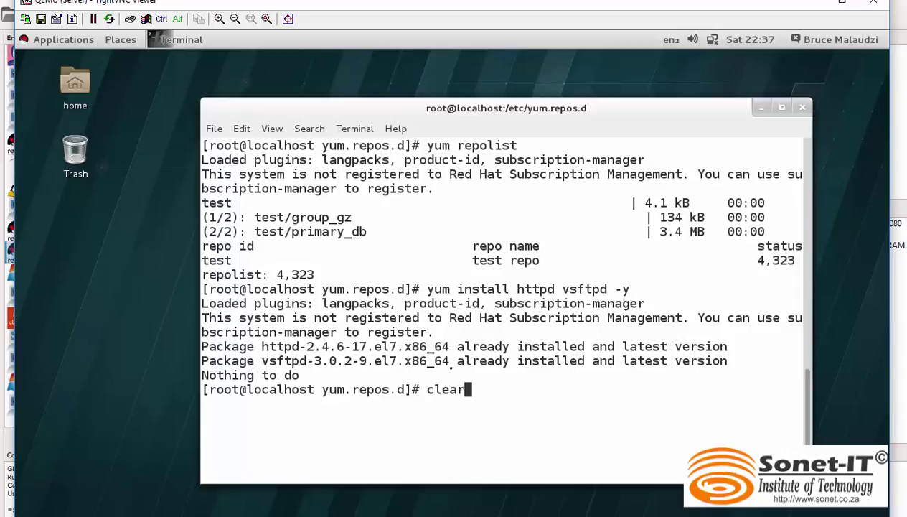
{"action": "key", "text": "Return"}
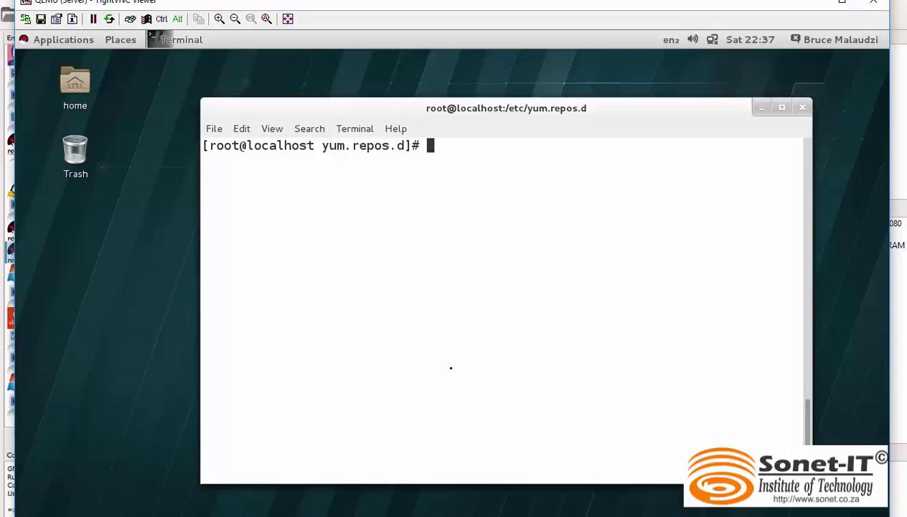
{"action": "type", "text": "fire"}
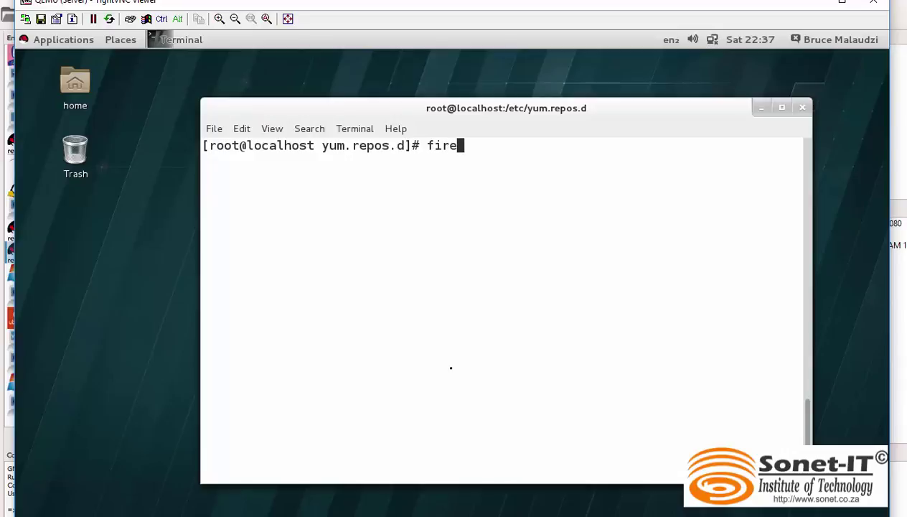
{"action": "type", "text": "wall-cmd "}
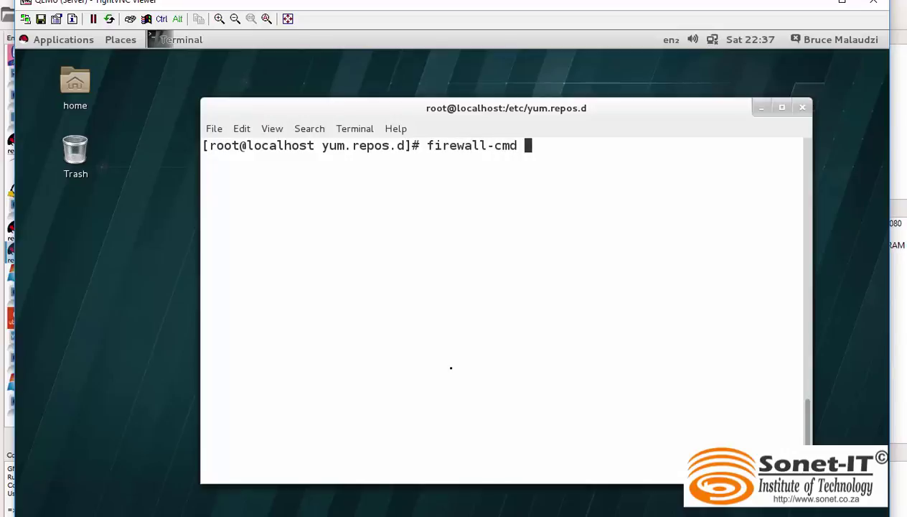
{"action": "type", "text": "add"}
{"action": "key", "text": "BackSpace"}
{"action": "key", "text": "BackSpace"}
{"action": "key", "text": "BackSpace"}
{"action": "type", "text": "--add-service=http --perma"}
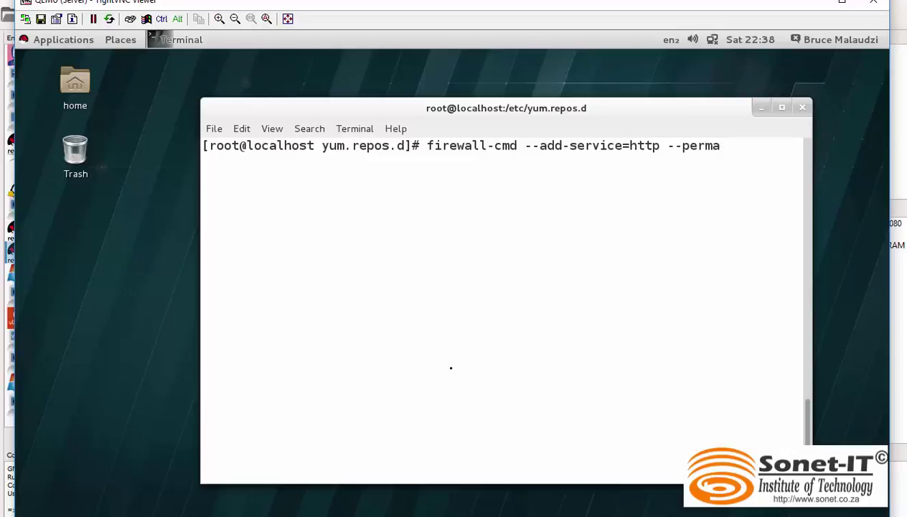
{"action": "type", "text": "nent"}
{"action": "key", "text": "Return"}
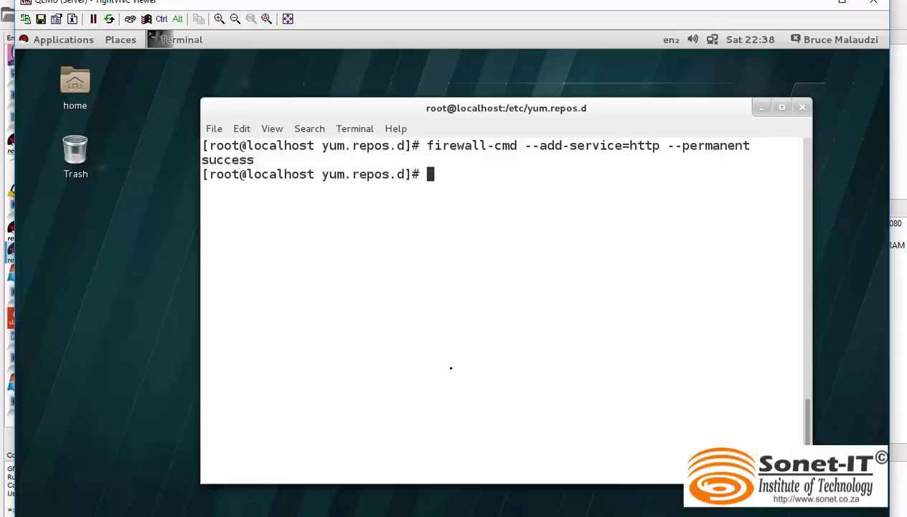
{"action": "type", "text": "firewall-"}
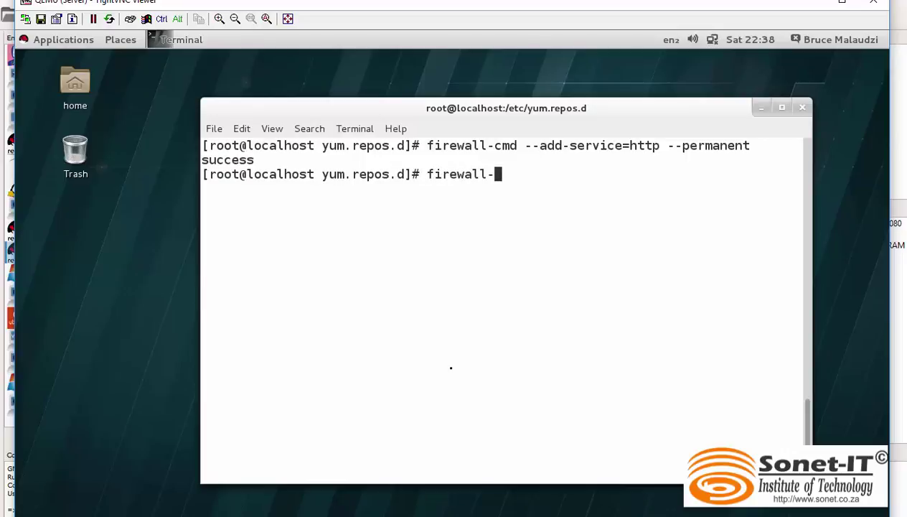
{"action": "type", "text": "cmd --reload"}
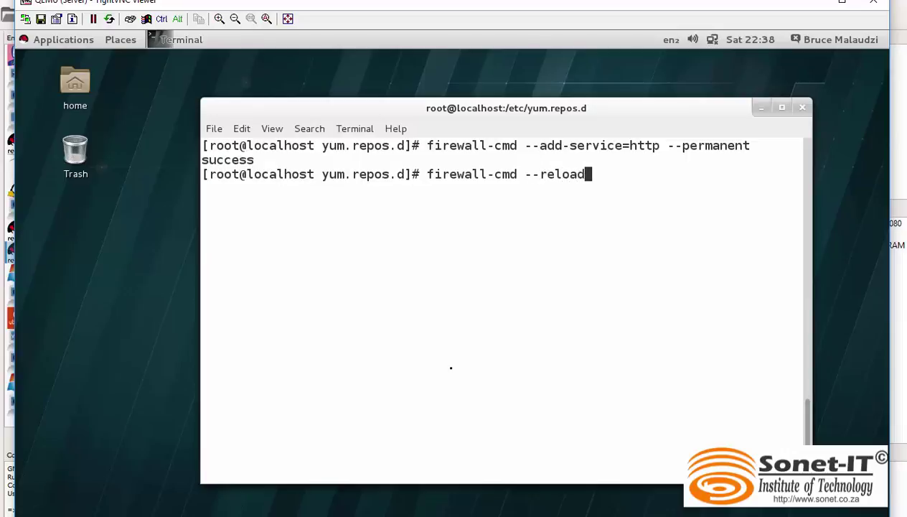
{"action": "key", "text": "Return"}
Step: Run firewall-cmd --list-all and confirm http is among the allowed services
{"action": "type", "text": "firewall"}
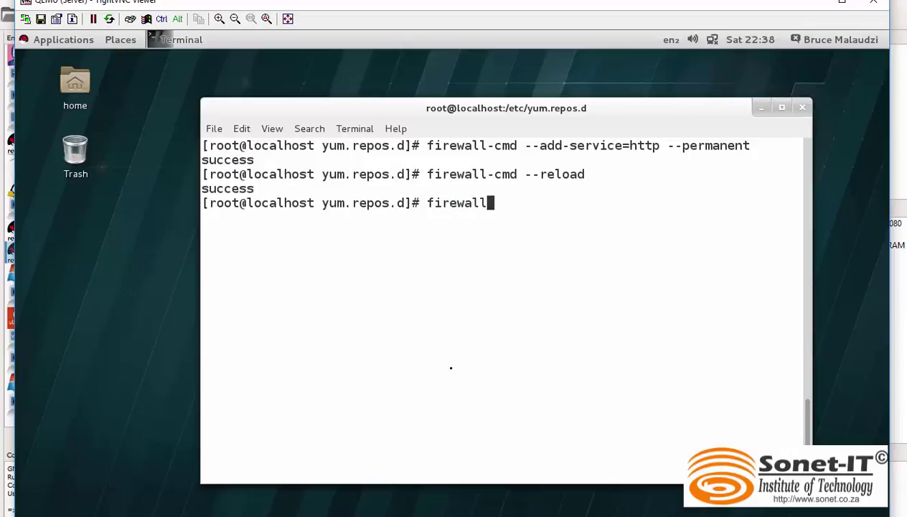
{"action": "type", "text": "-cmd llist"}
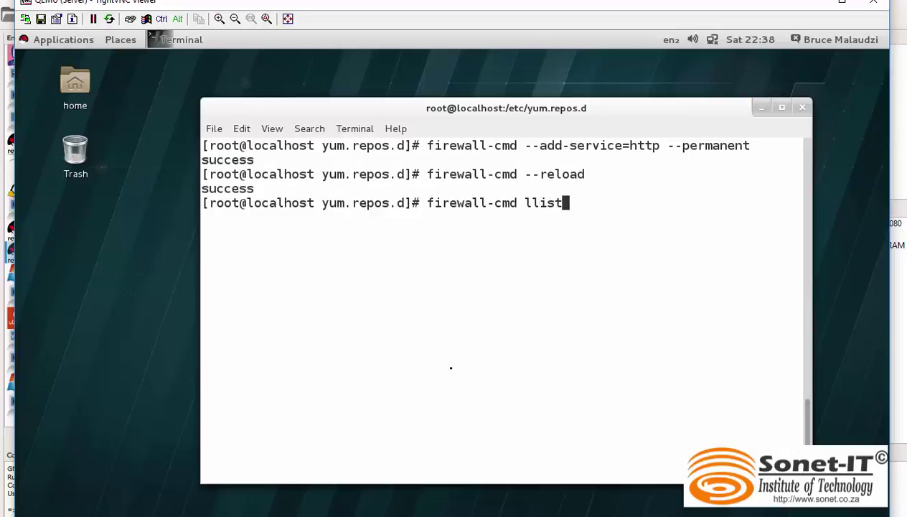
{"action": "key", "text": "BackSpace"}
{"action": "key", "text": "BackSpace"}
{"action": "key", "text": "BackSpace"}
{"action": "key", "text": "BackSpace"}
{"action": "key", "text": "BackSpace"}
{"action": "type", "text": "--list"}
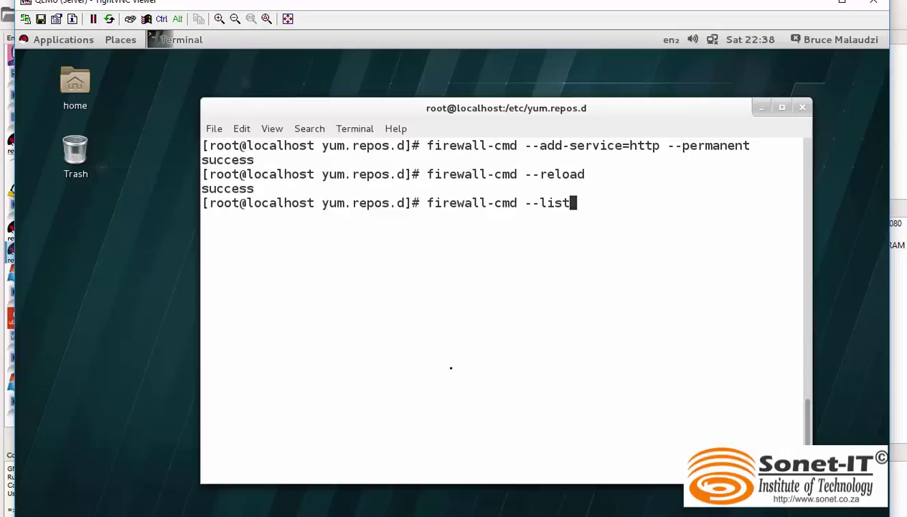
{"action": "type", "text": "-all"}
{"action": "key", "text": "Return"}
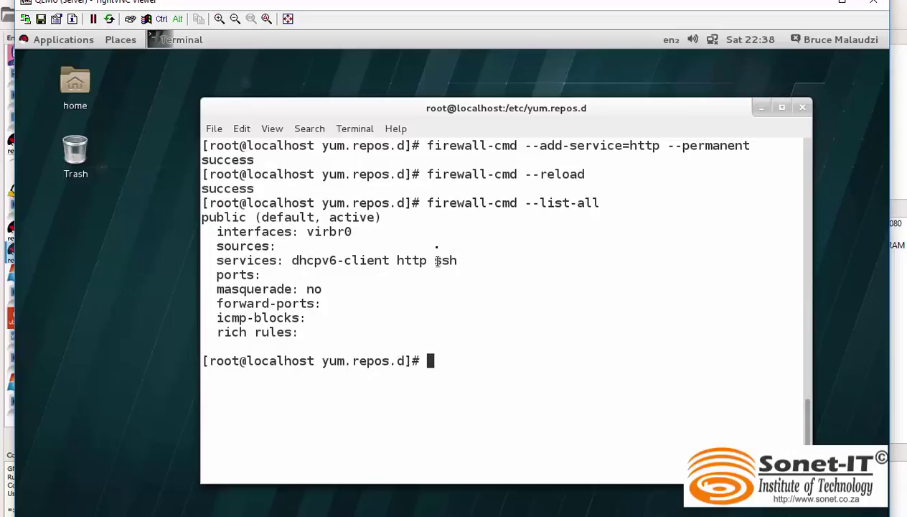
{"action": "left_click_drag", "start_coordinate": [404, 263], "coordinate": [387, 261]}
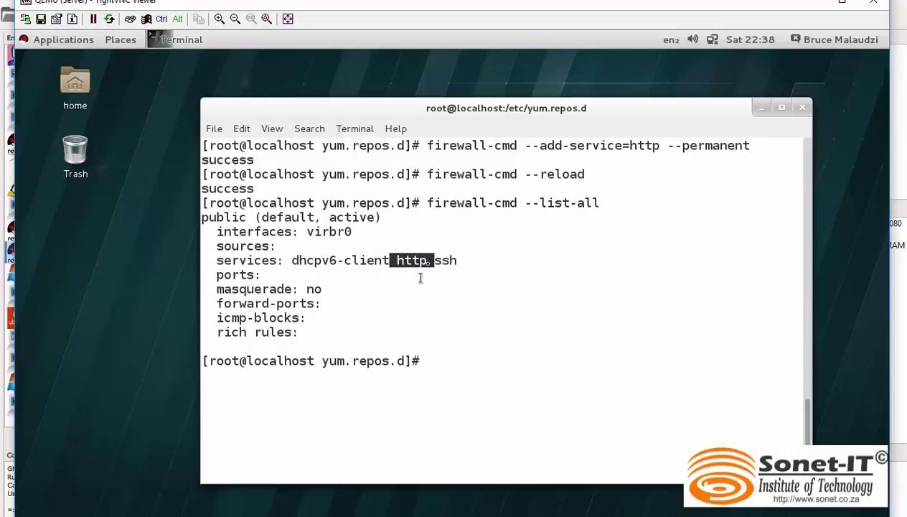
{"action": "left_click", "coordinate": [444, 361]}
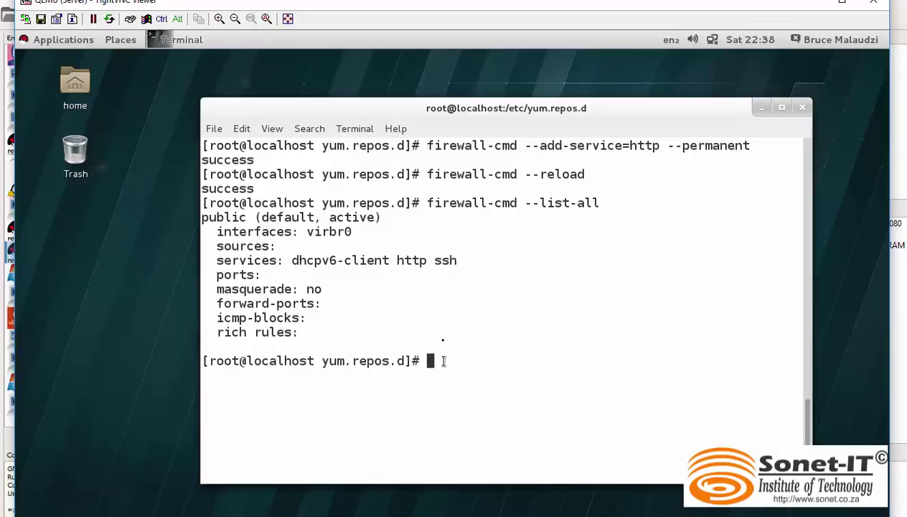
Step: Enable httpd at boot, start it, and verify systemctl status shows active (running)
{"action": "type", "text": "clear"}
{"action": "key", "text": "Return"}
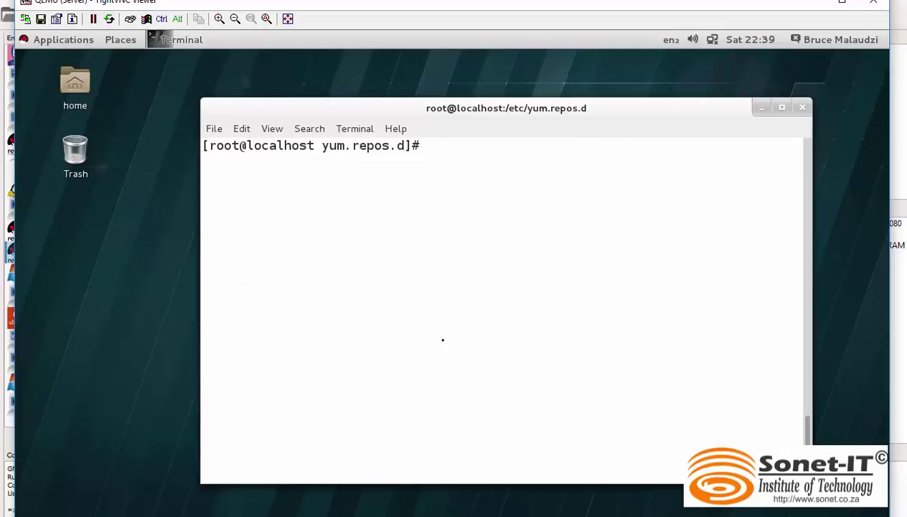
{"action": "type", "text": "systemctl"}
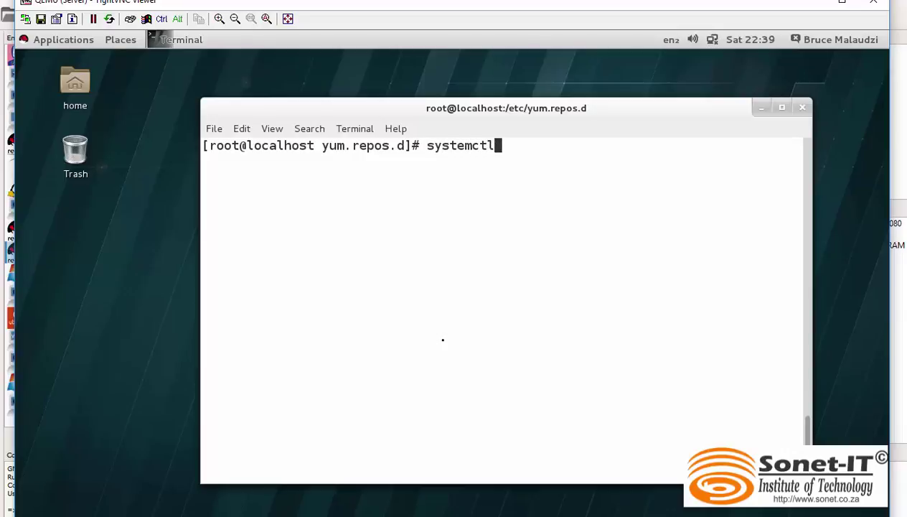
{"action": "type", "text": " enbale"}
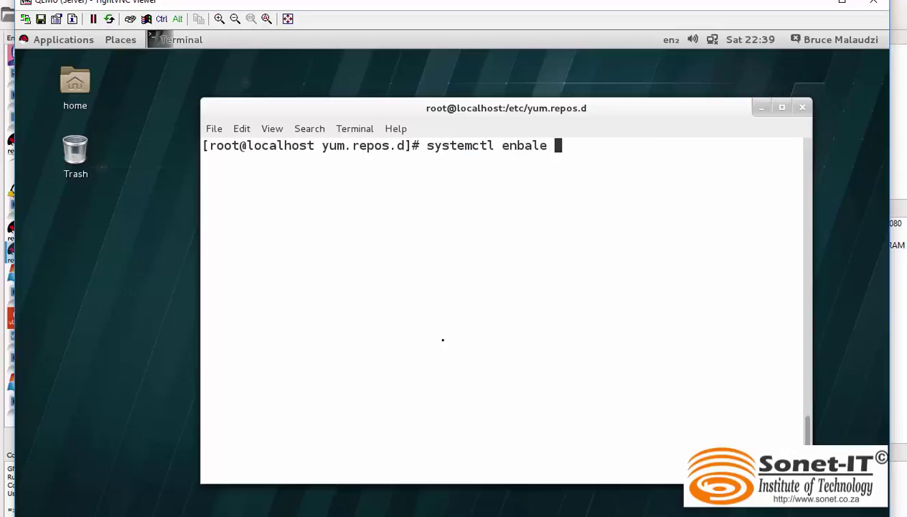
{"action": "key", "text": "BackSpace"}
{"action": "key", "text": "BackSpace"}
{"action": "key", "text": "BackSpace"}
{"action": "key", "text": "BackSpace"}
{"action": "key", "text": "BackSpace"}
{"action": "type", "text": "able httpd"}
{"action": "key", "text": "Return"}
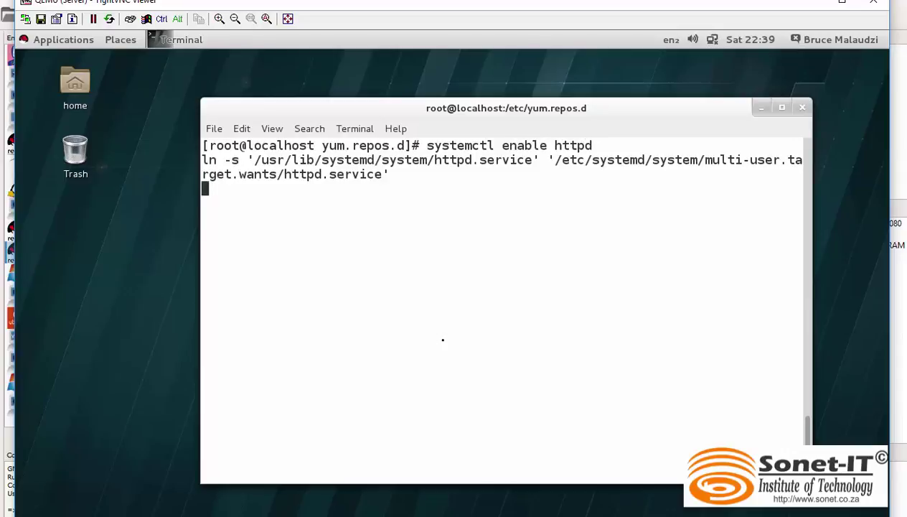
{"action": "type", "text": "syste"}
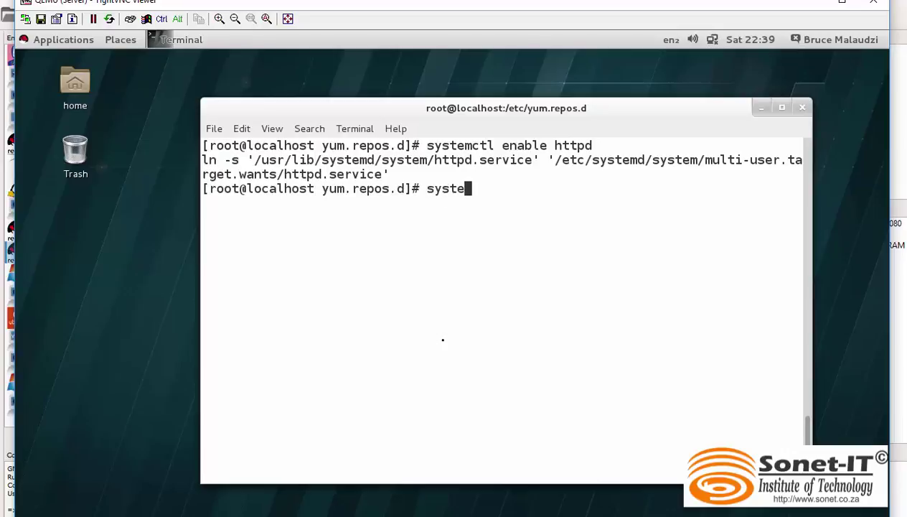
{"action": "type", "text": "mctl start"}
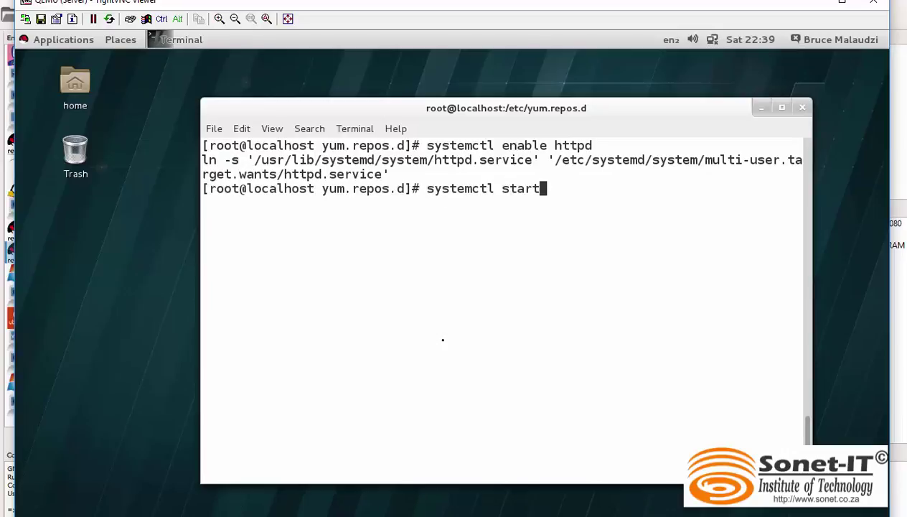
{"action": "type", "text": " httpd"}
{"action": "key", "text": "Return"}
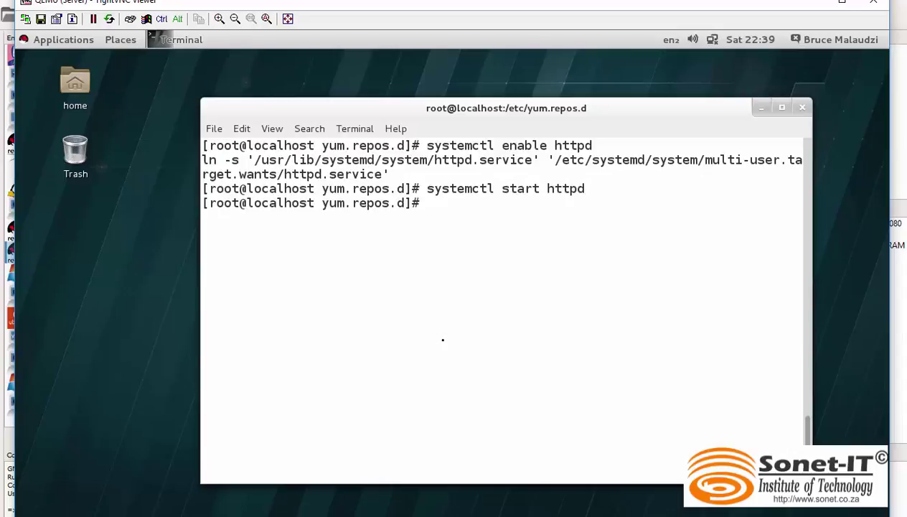
{"action": "type", "text": "systemctl status httpd"}
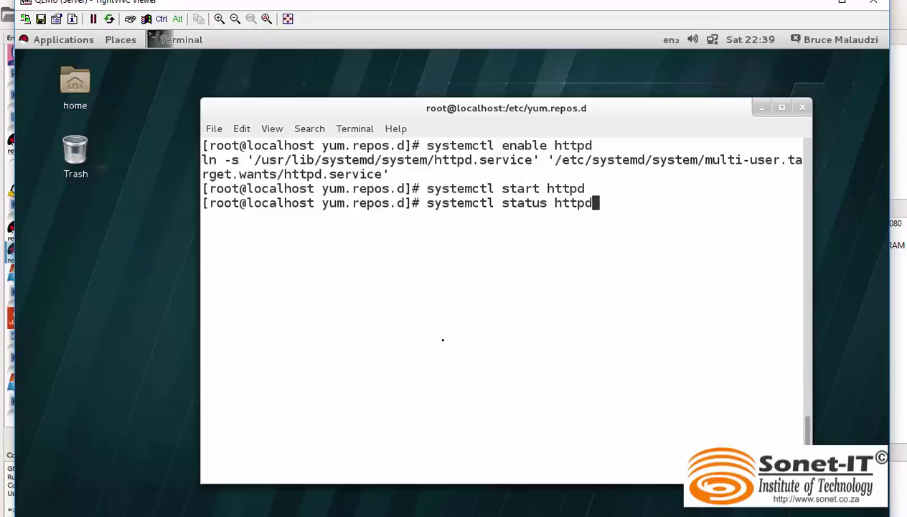
{"action": "key", "text": "Return"}
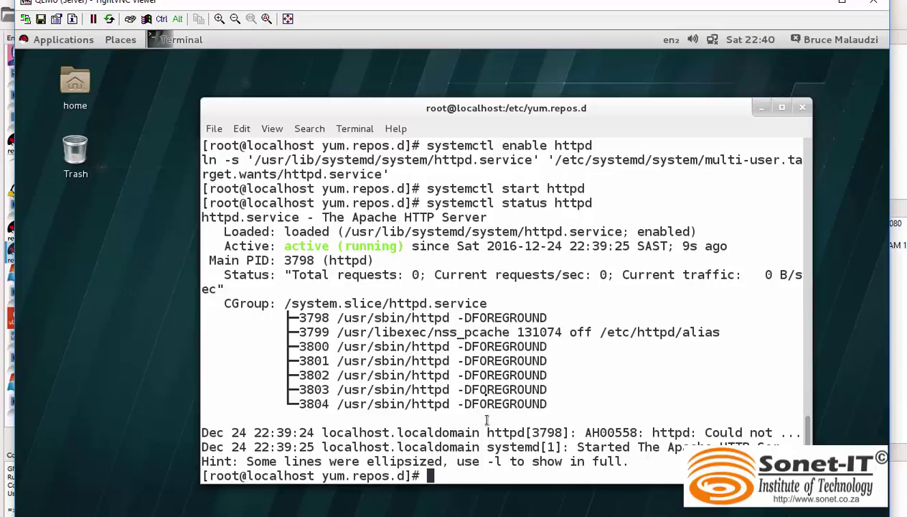
Step: Close the Server's TightVNC console and stop the Server node
{"action": "type", "text": "clear"}
{"action": "key", "text": "Return"}
{"action": "left_click", "coordinate": [875, 4]}
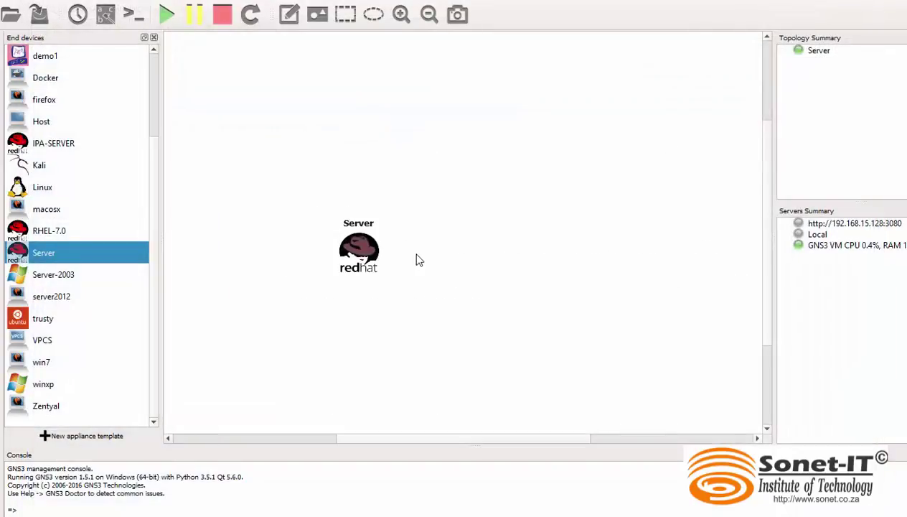
{"action": "right_click", "coordinate": [359, 252]}
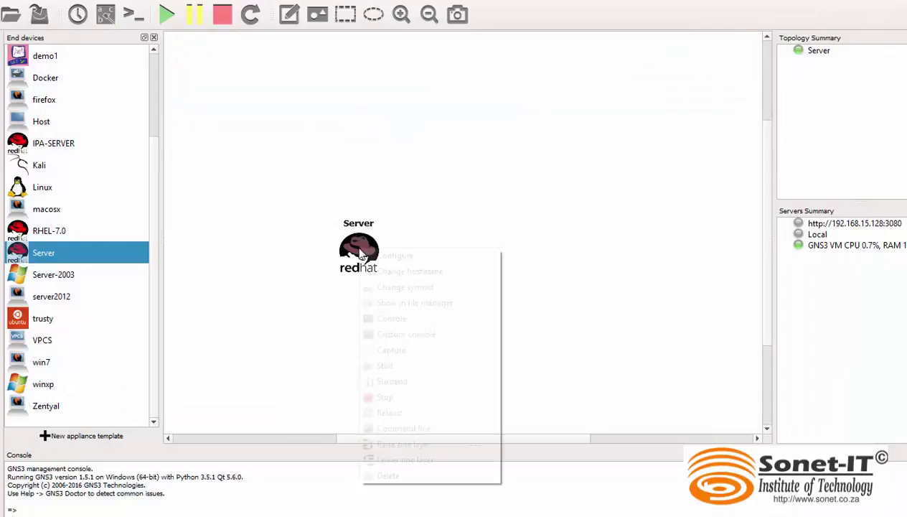
{"action": "left_click", "coordinate": [407, 399]}
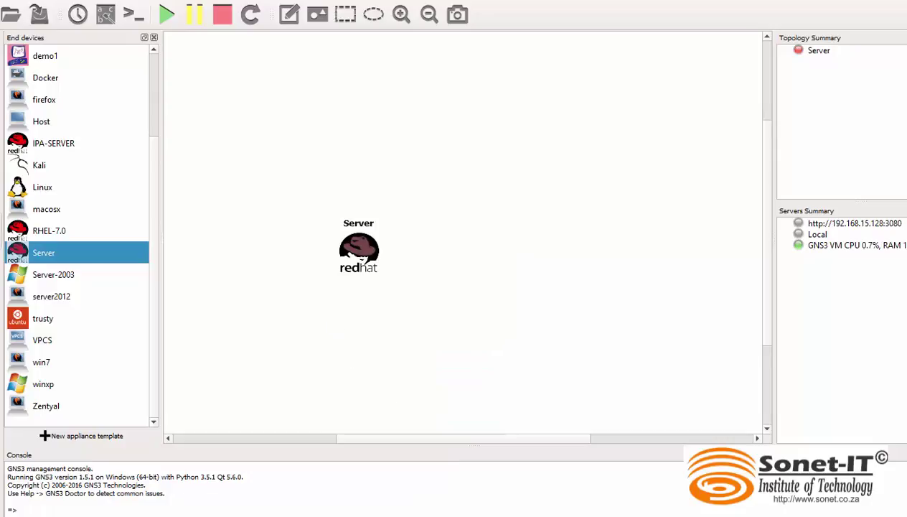
Step: Enable 'Use as a linked base VM' in the Server template's advanced settings
{"action": "right_click", "coordinate": [71, 254]}
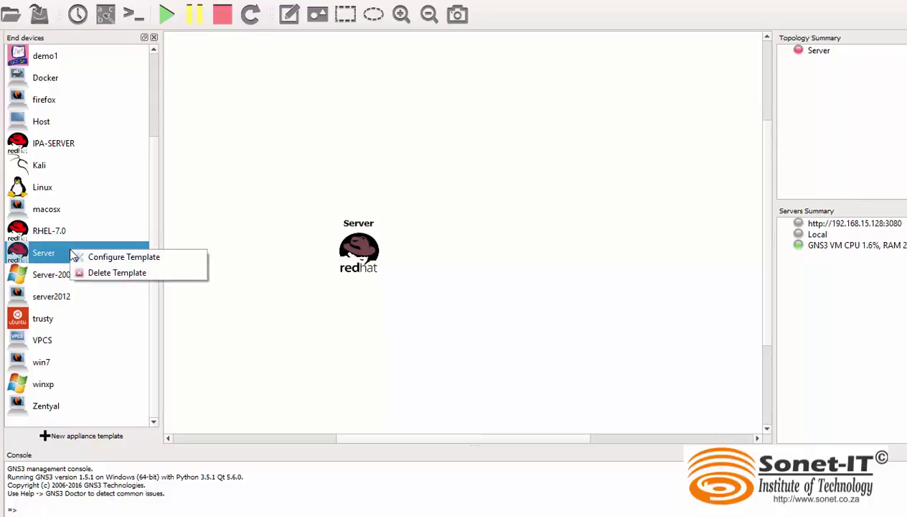
{"action": "left_click", "coordinate": [127, 260]}
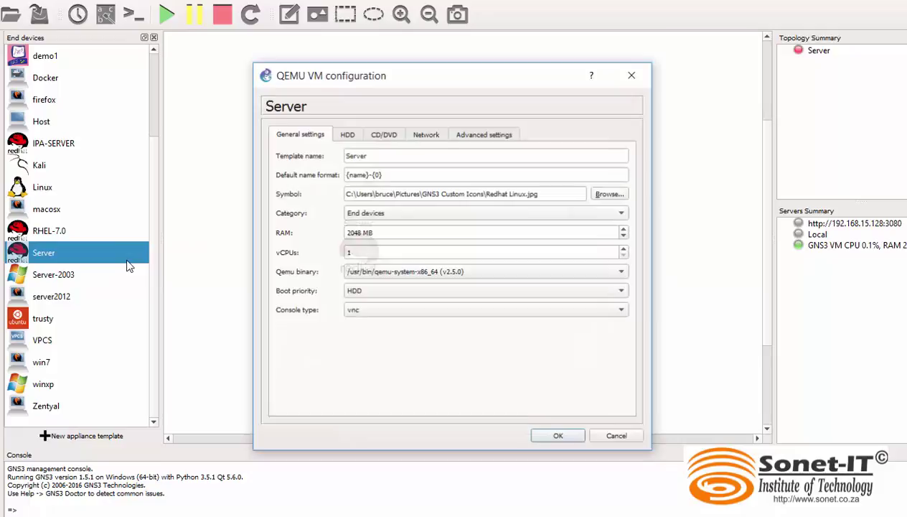
{"action": "left_click", "coordinate": [495, 134]}
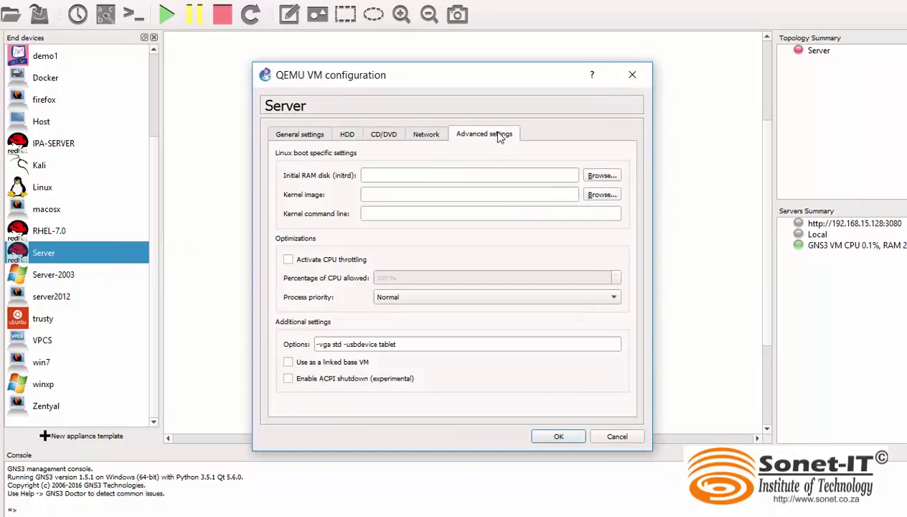
{"action": "left_click", "coordinate": [287, 362]}
{"action": "left_click", "coordinate": [558, 437]}
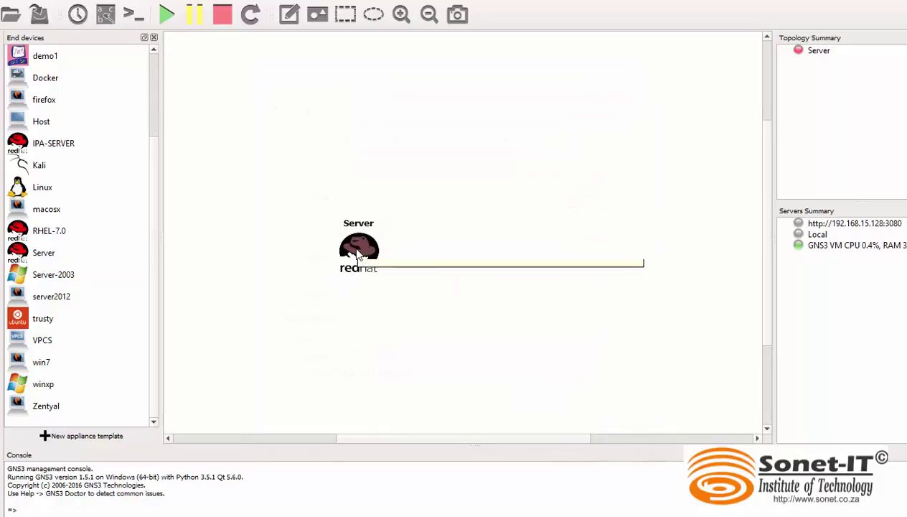
Step: Delete the Server node from the canvas, confirming with Yes
{"action": "left_click", "coordinate": [70, 254]}
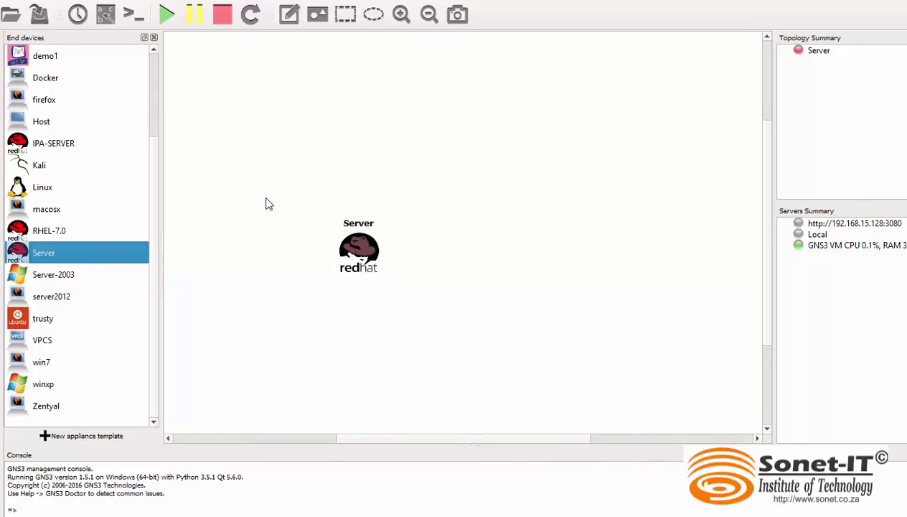
{"action": "right_click", "coordinate": [342, 256]}
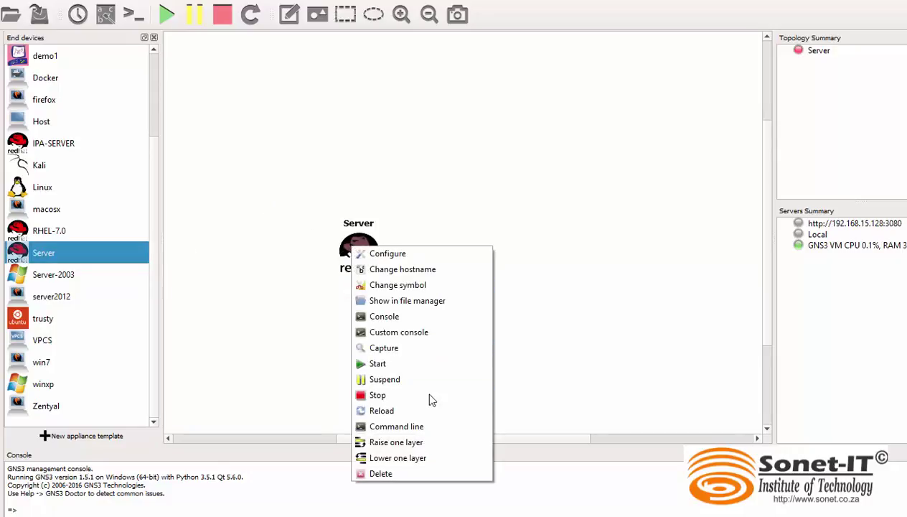
{"action": "left_click", "coordinate": [406, 467]}
{"action": "left_click", "coordinate": [463, 281]}
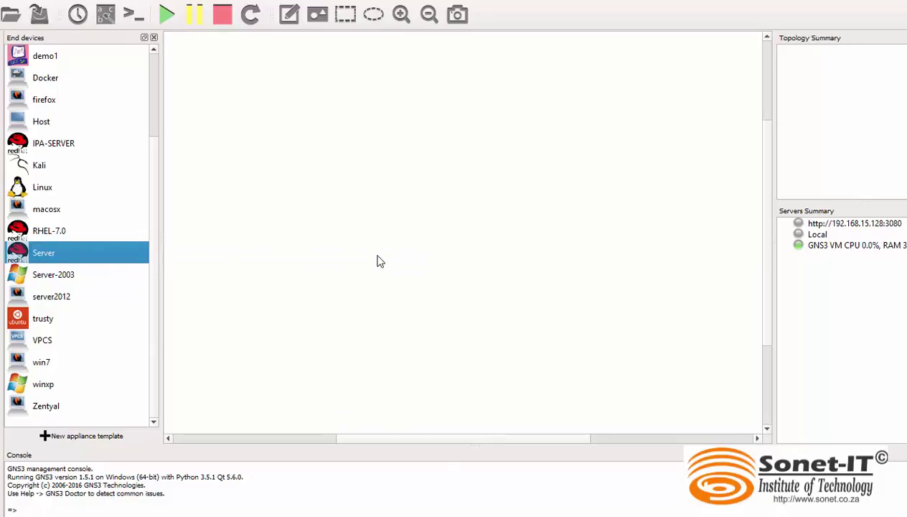